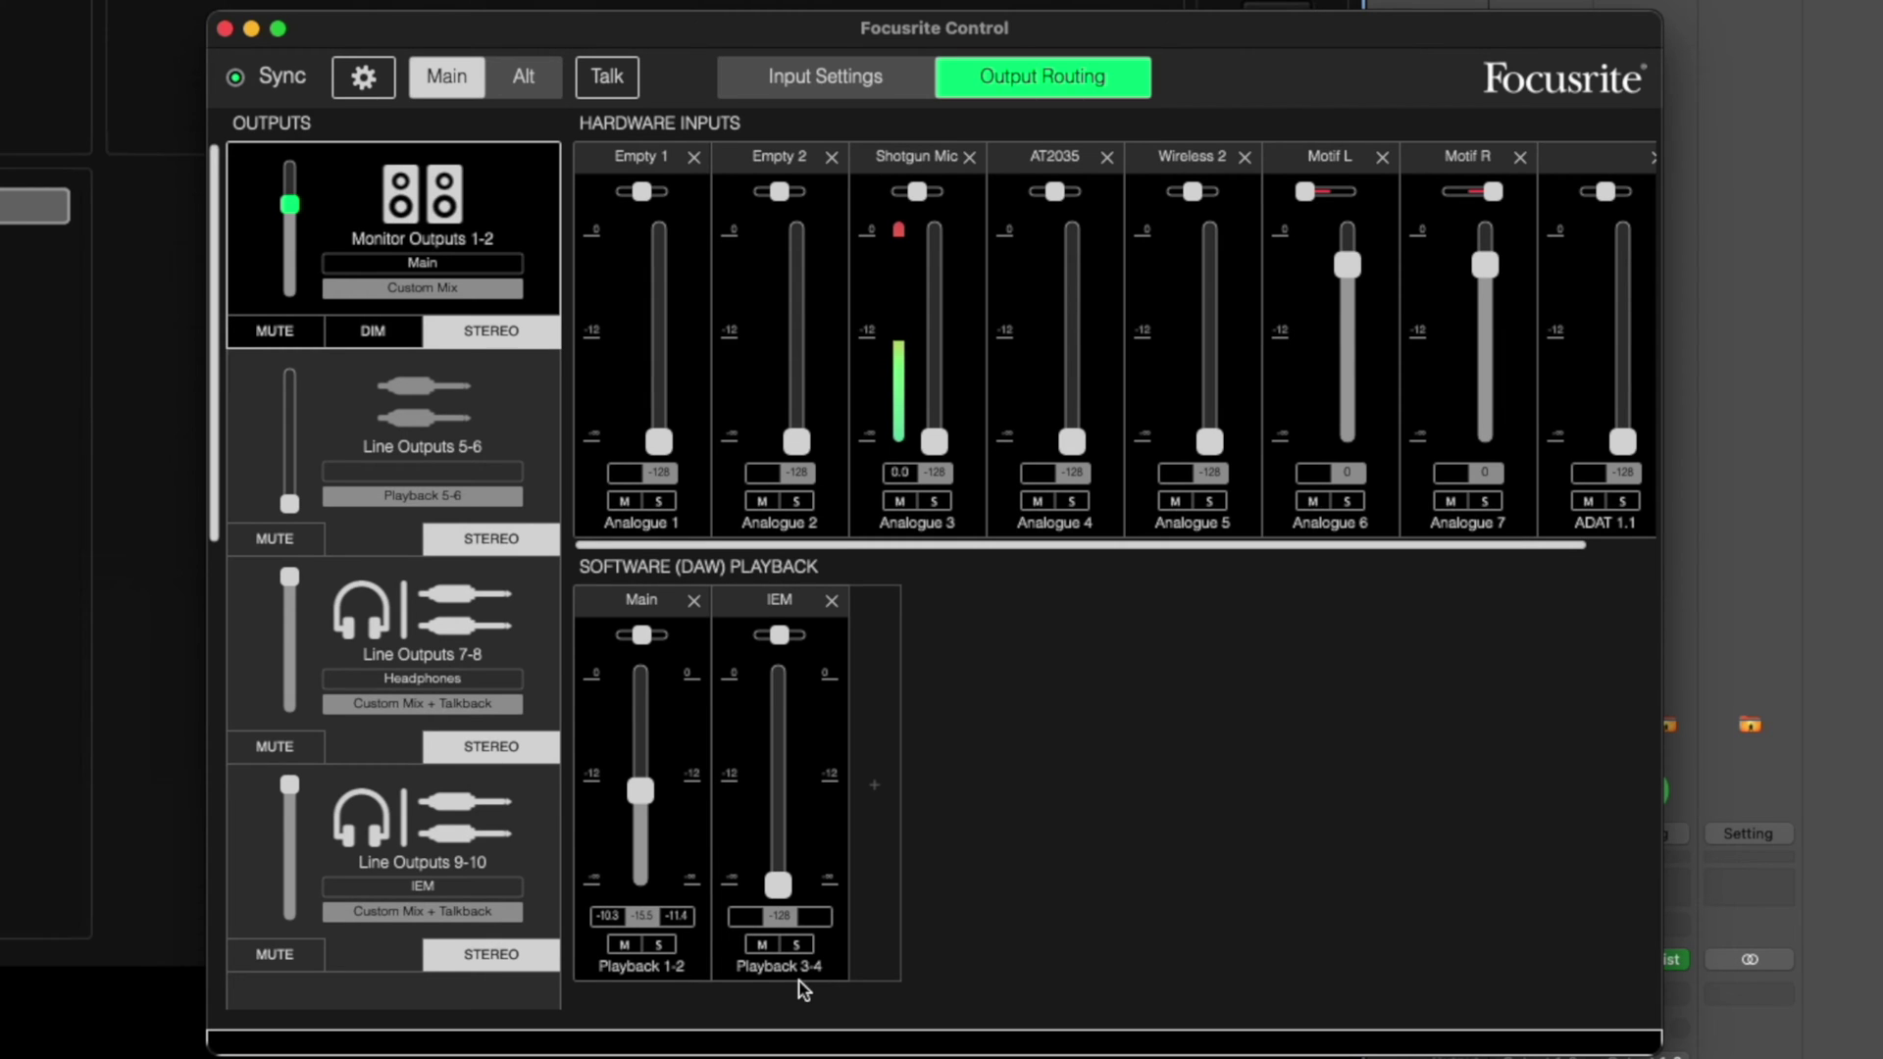
- Compare Line Outputs 9-10 (Playback 3-4 only) with Monitor Outputs 1-2 (Playback 1-2) in Focusrite Control
{"action": "left_click", "coordinate": [427, 823]}
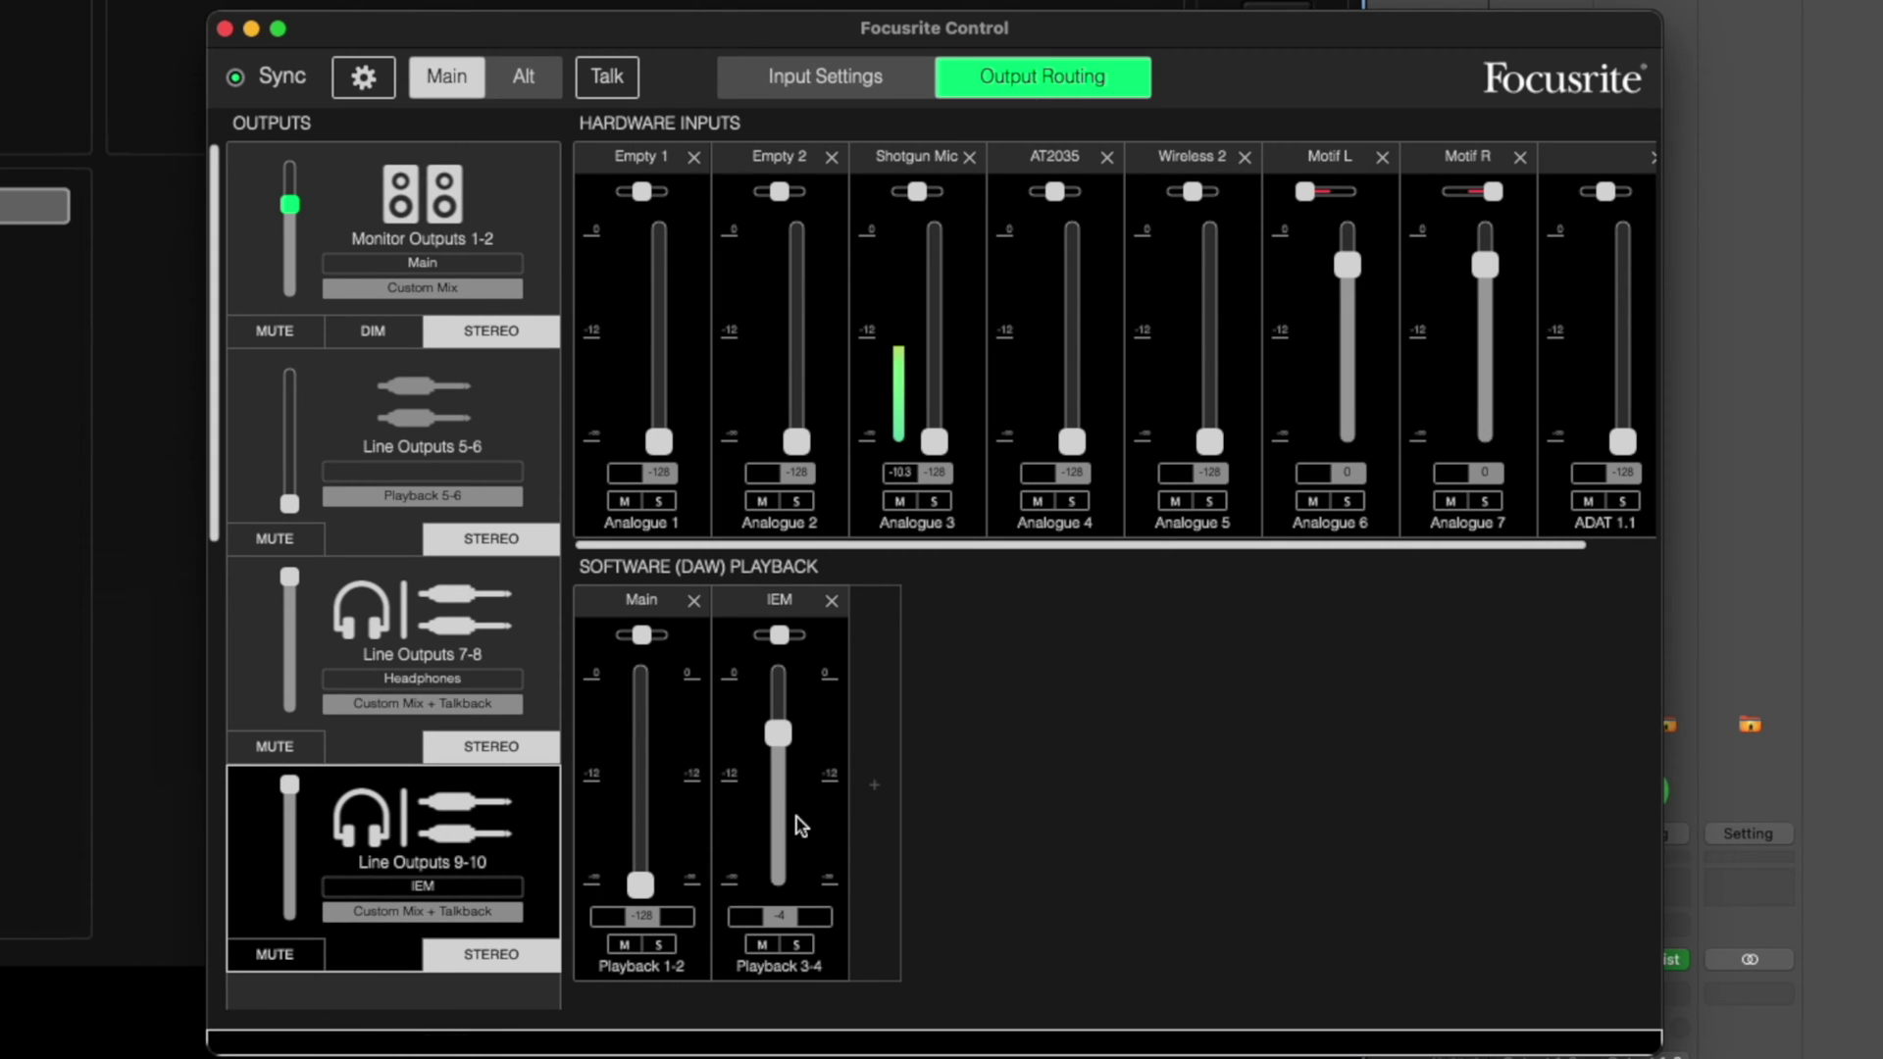
{"action": "left_click", "coordinate": [374, 214]}
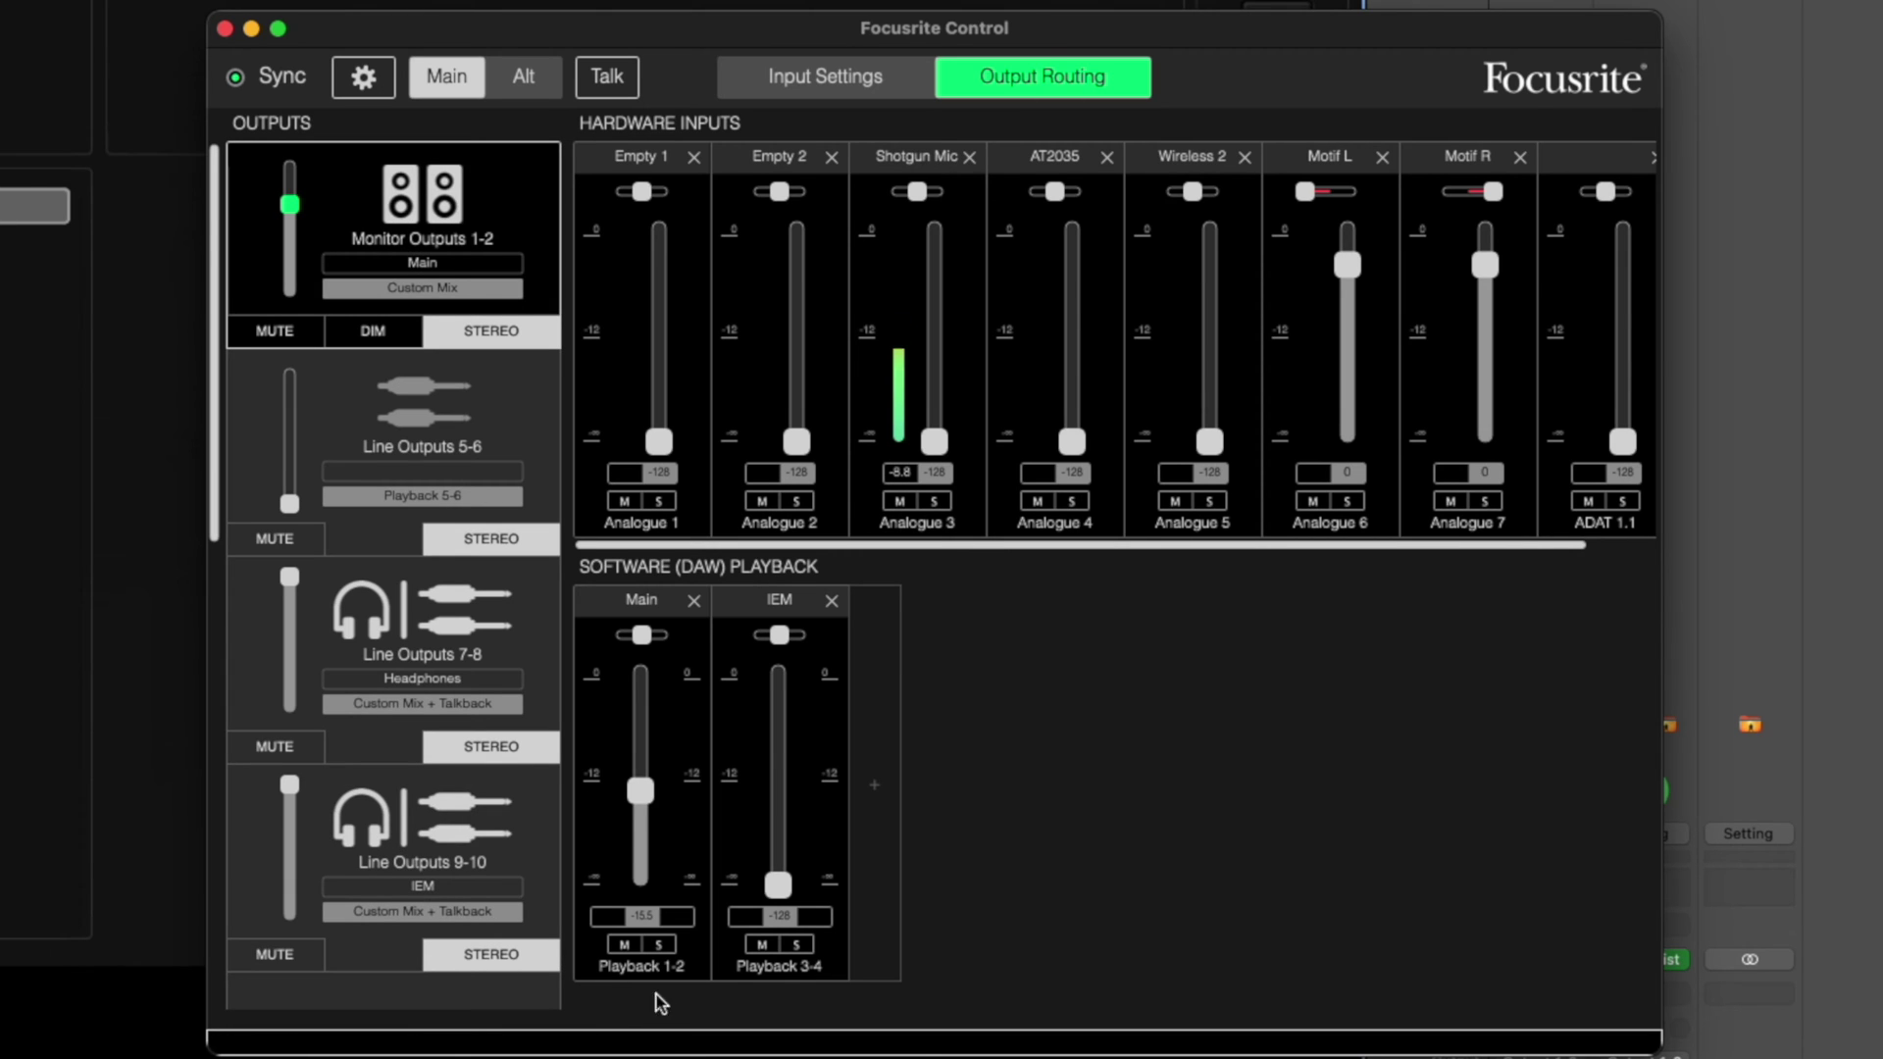
{"action": "left_click", "coordinate": [449, 849]}
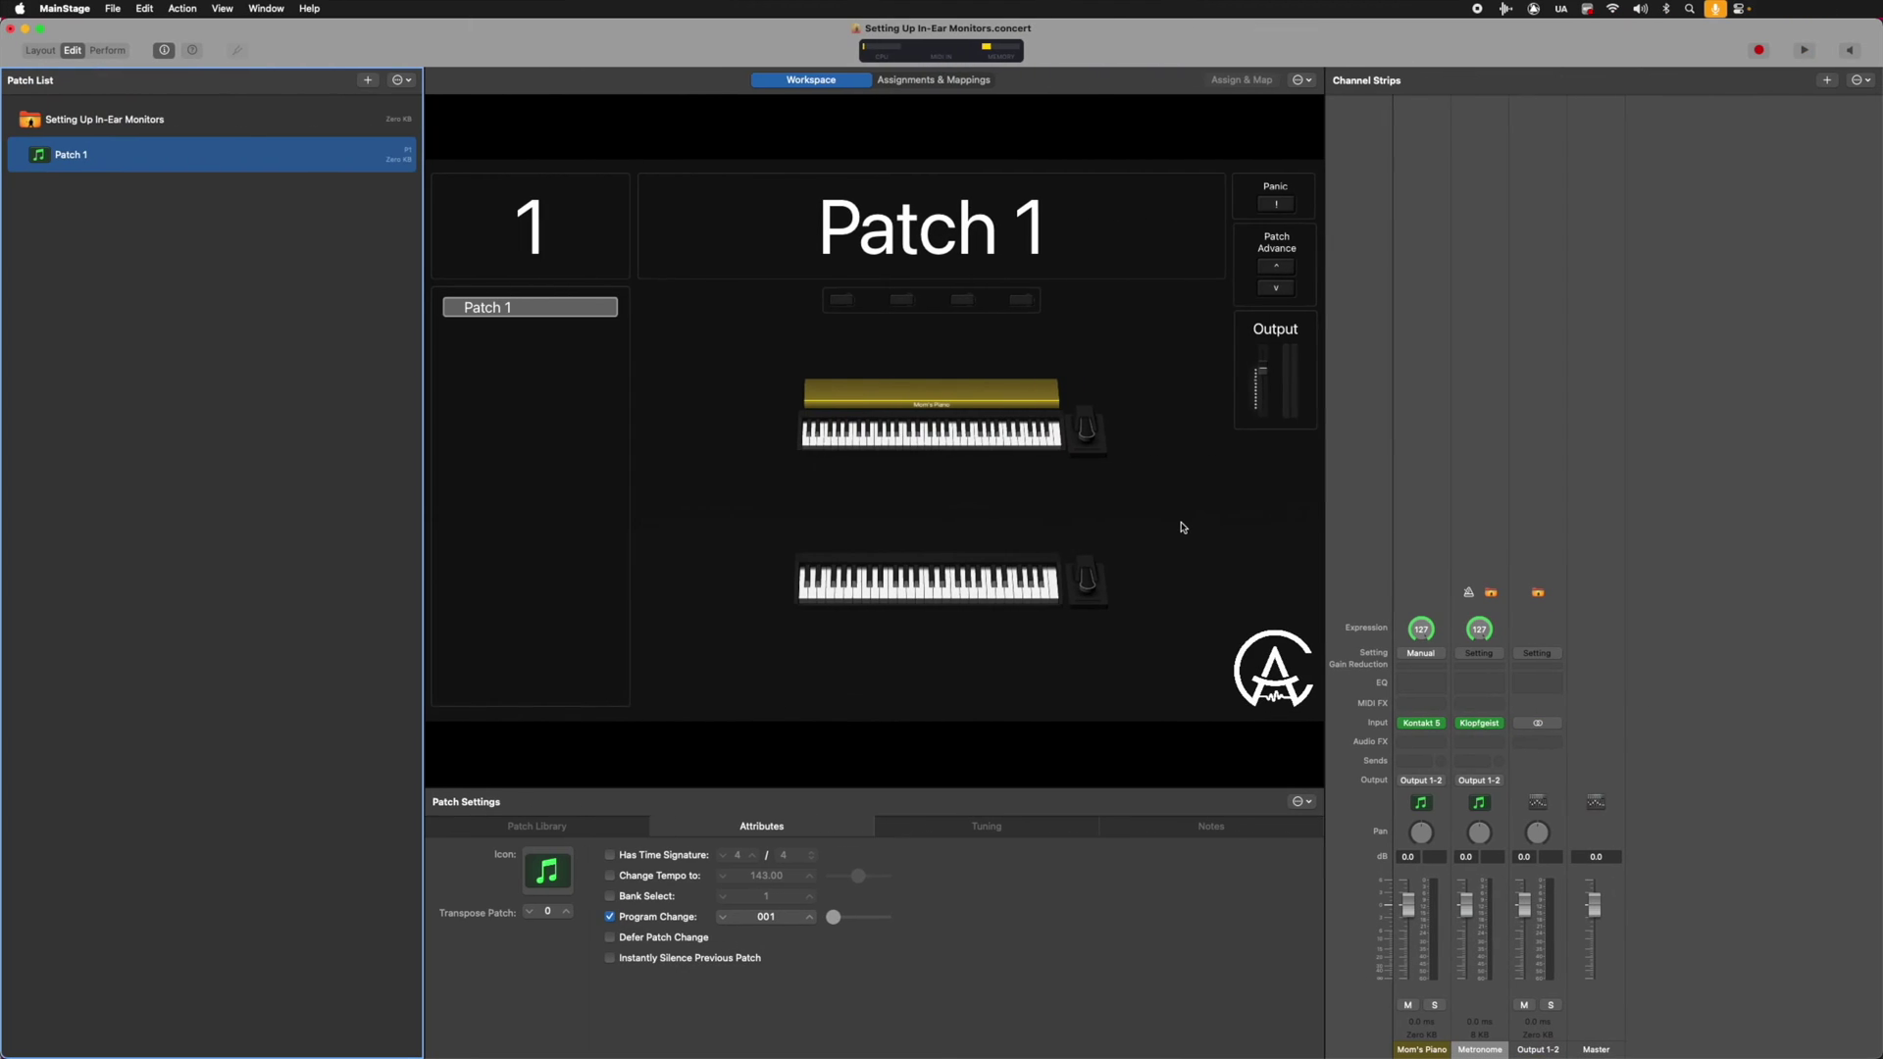
- Create a concert-level Aux channel strip with input Bus 1 and output Output 3-4
{"action": "left_click", "coordinate": [212, 126]}
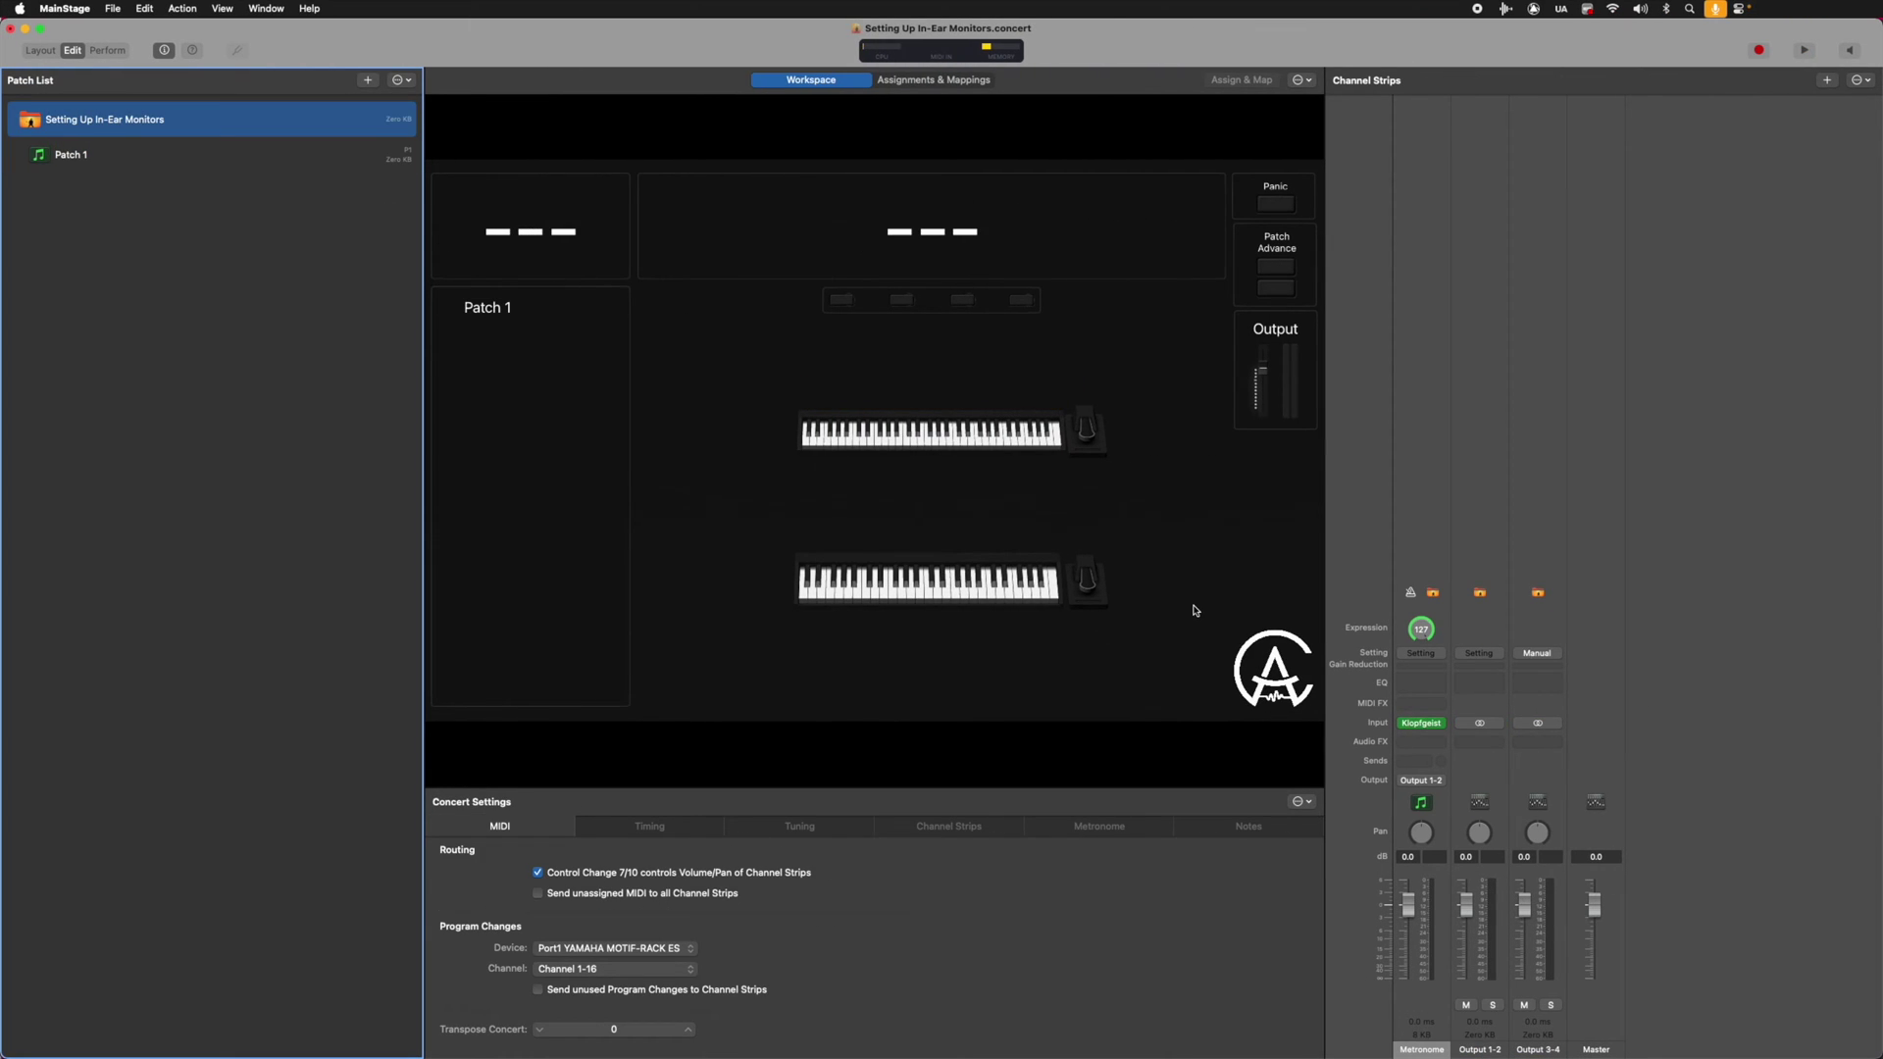
{"action": "key", "text": "ctrl+n"}
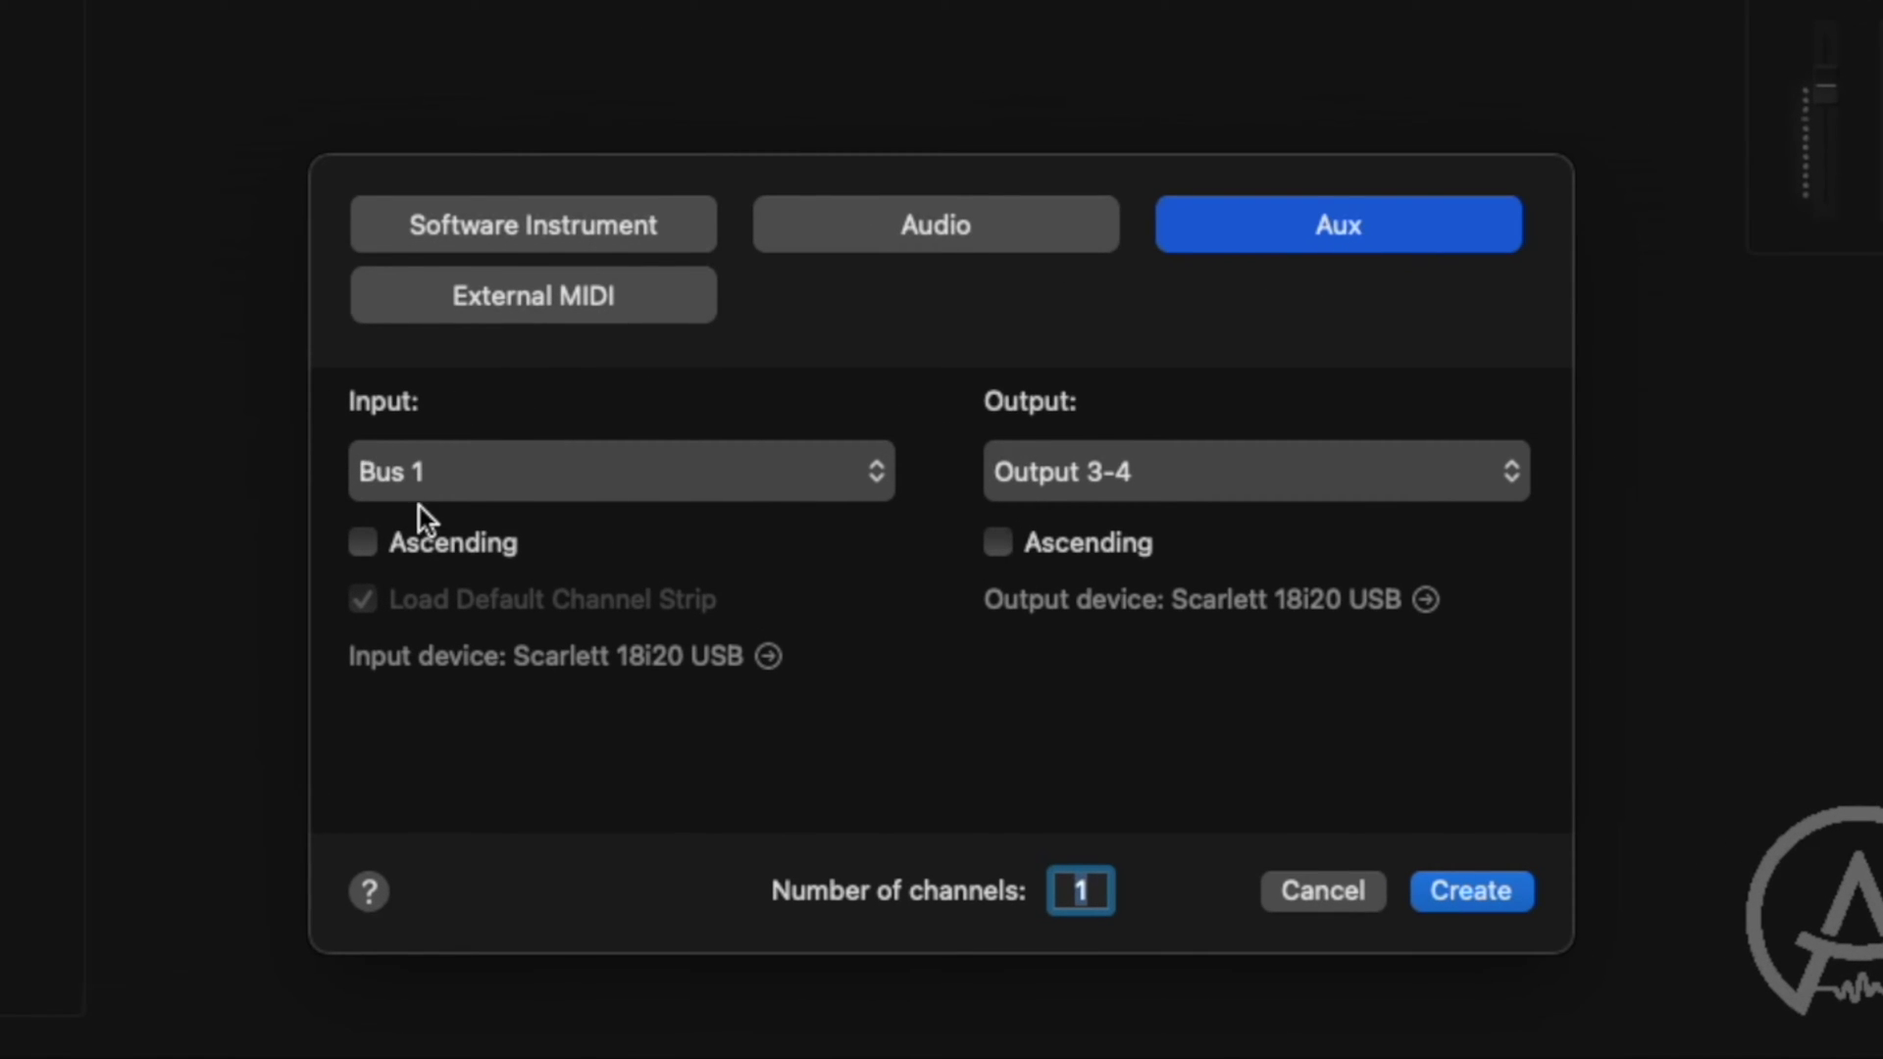
{"action": "left_click", "coordinate": [504, 462]}
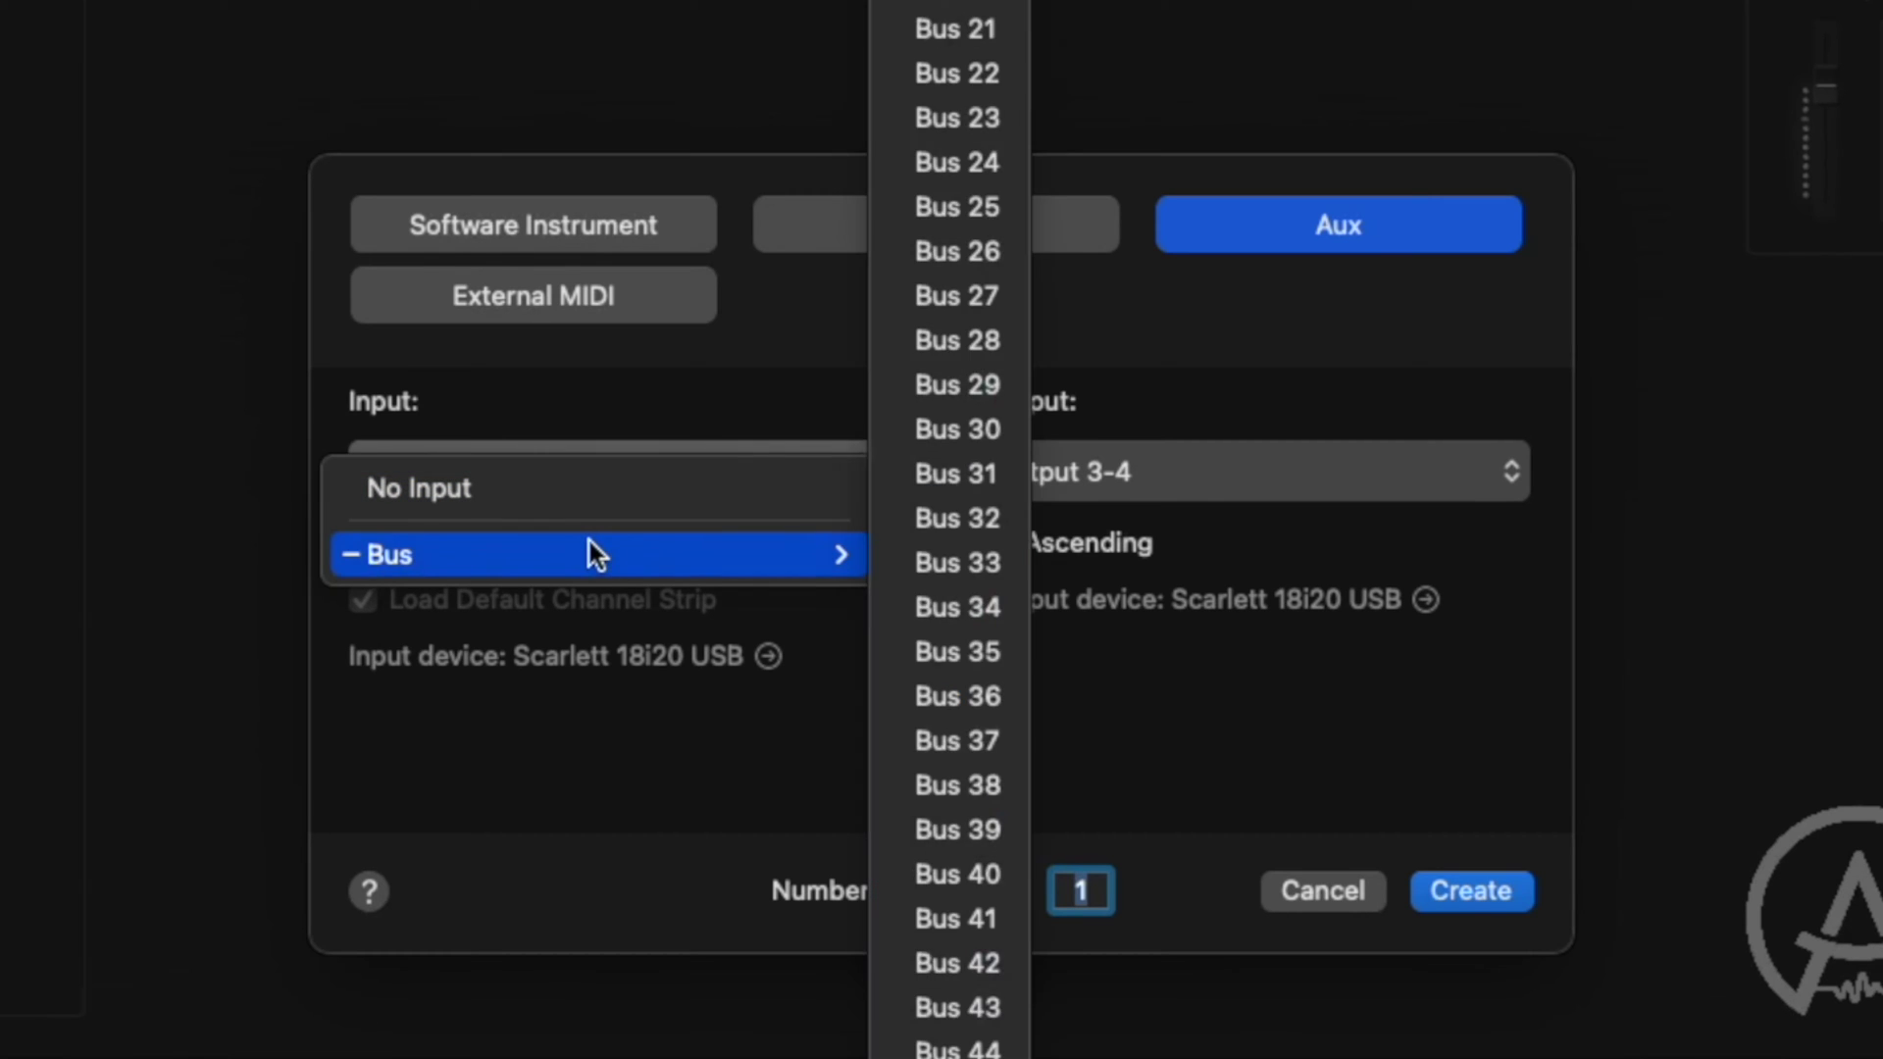
{"action": "left_click", "coordinate": [614, 402]}
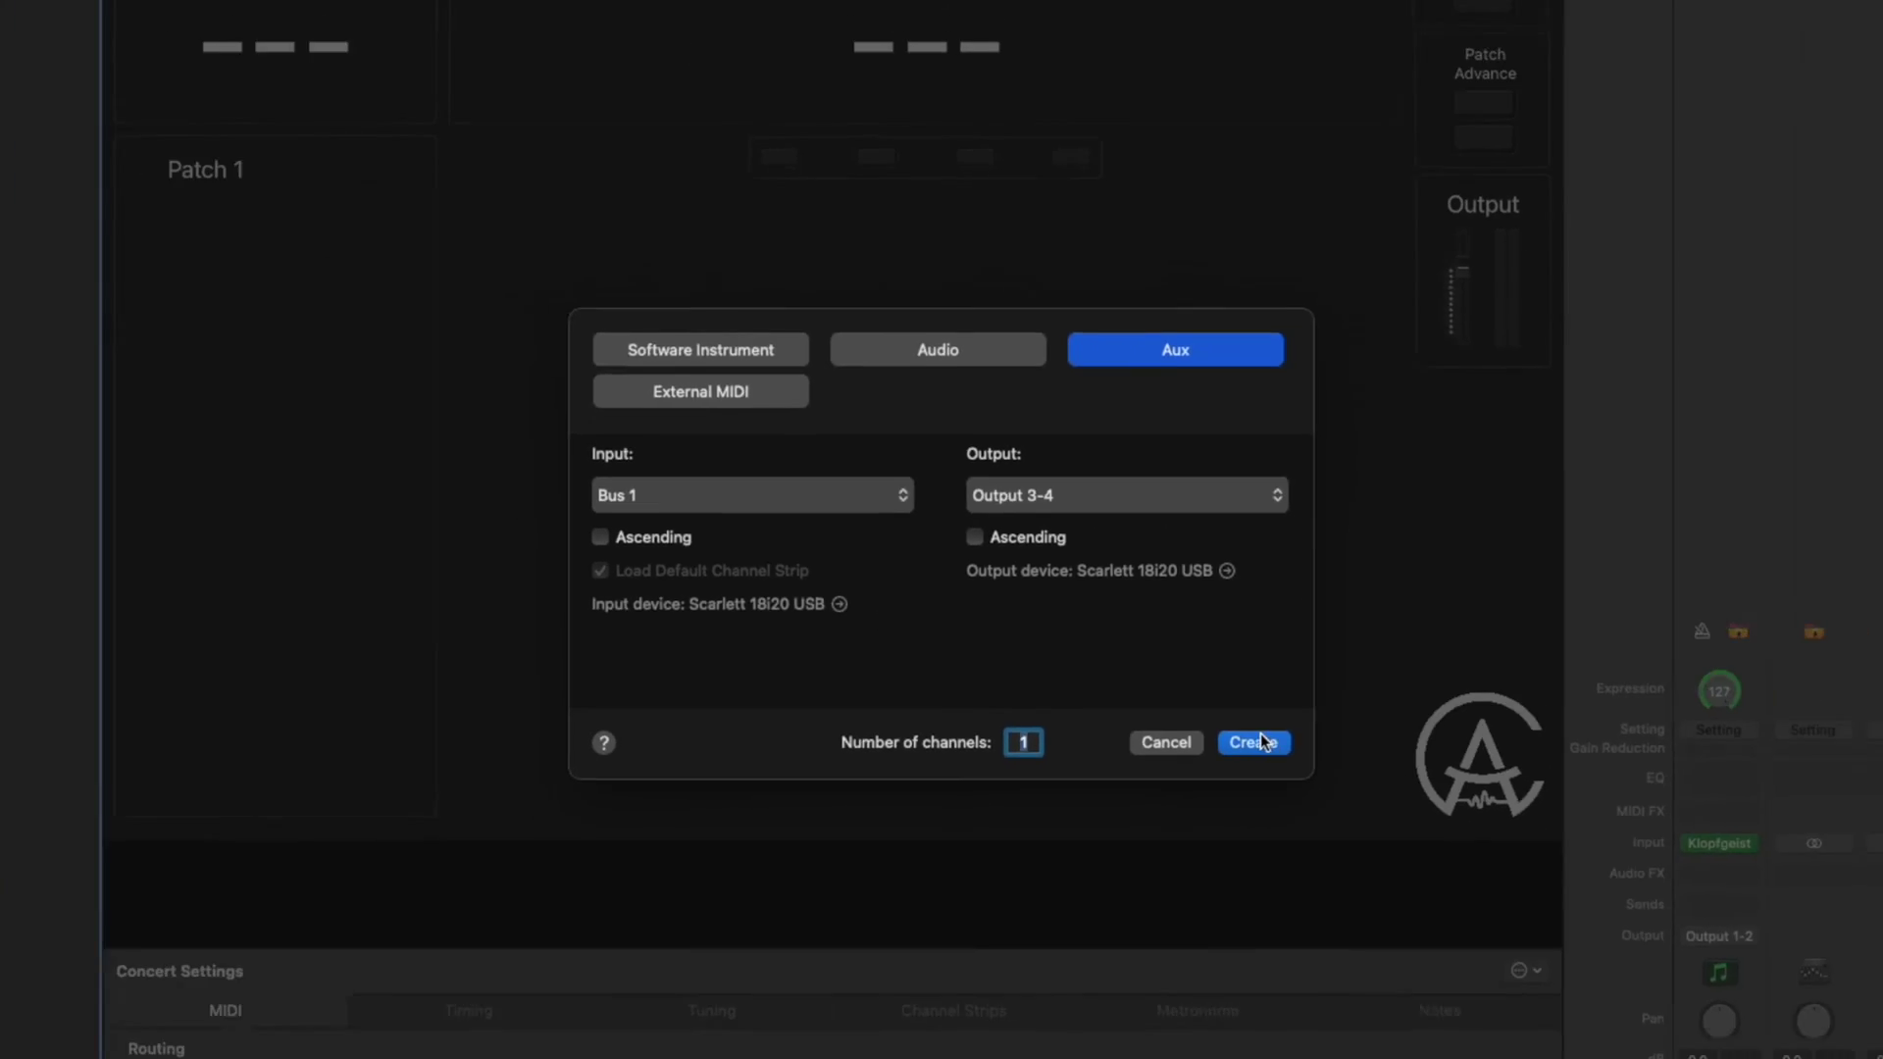
{"action": "left_click", "coordinate": [1471, 890]}
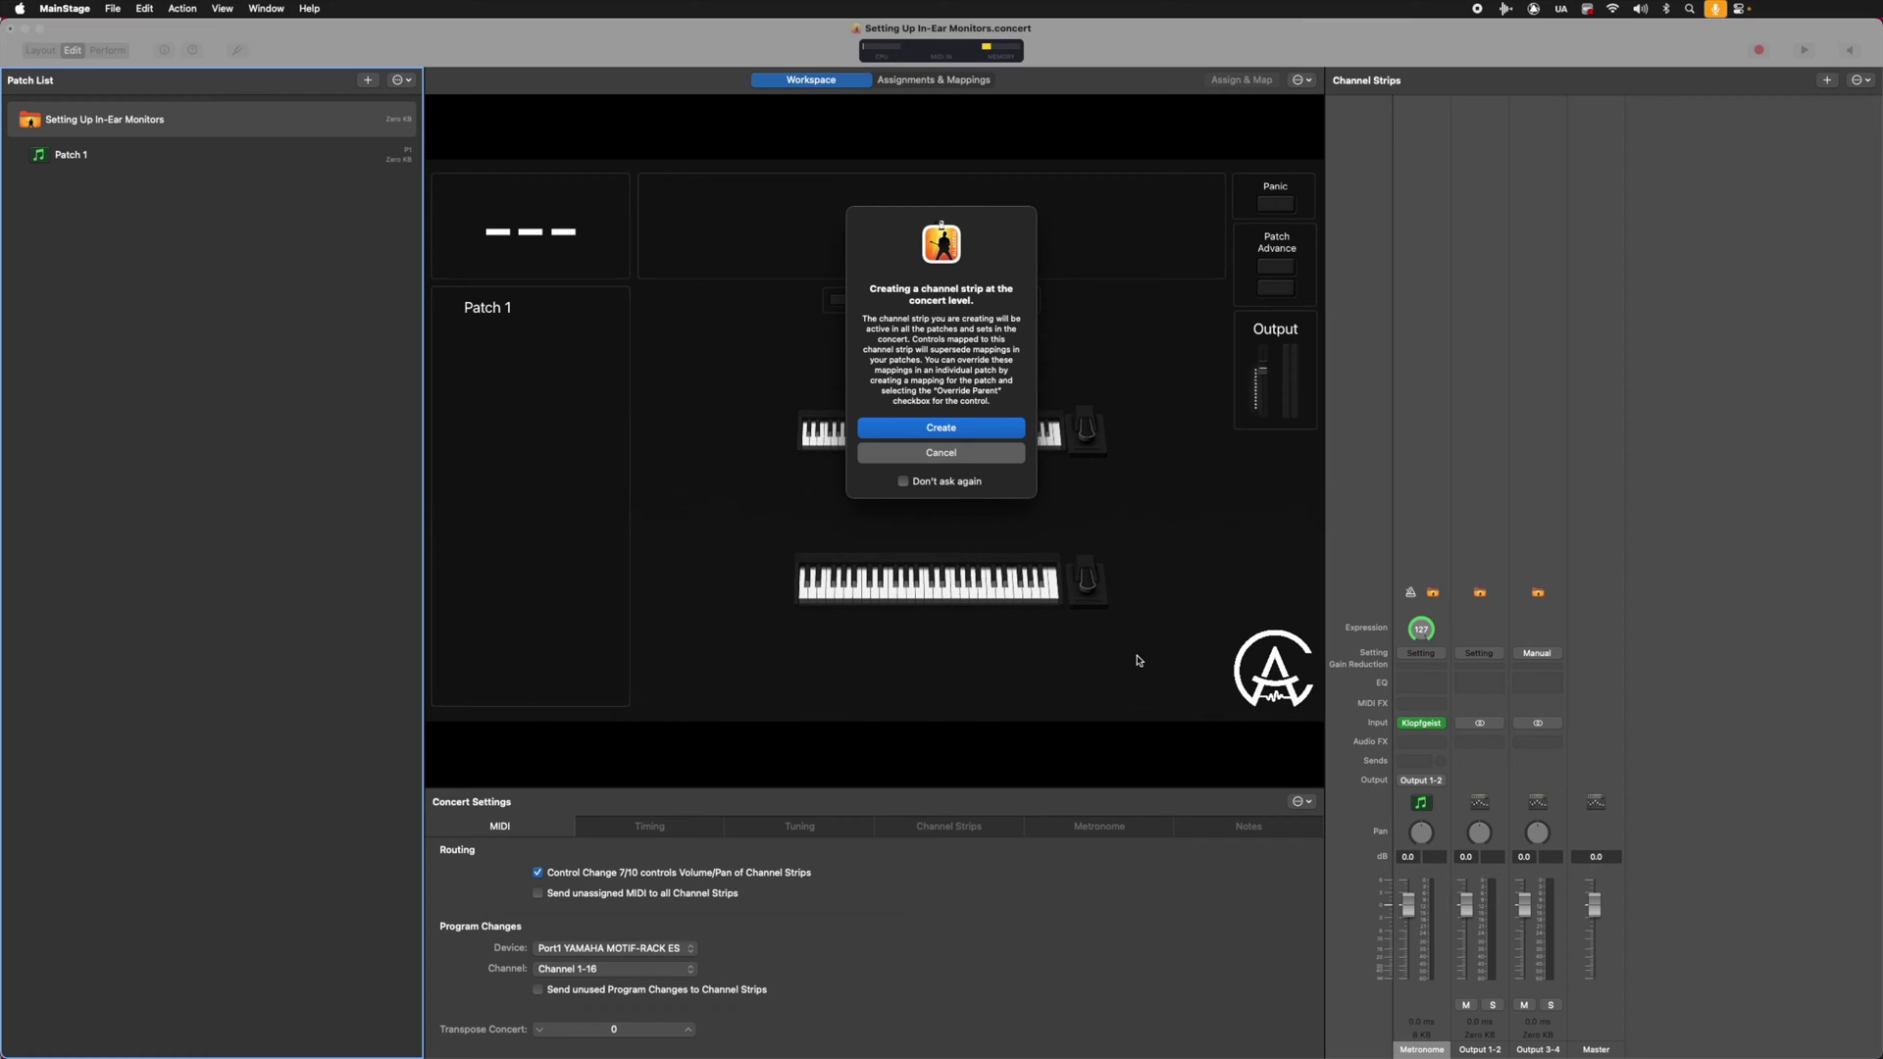
{"action": "left_click", "coordinate": [950, 435]}
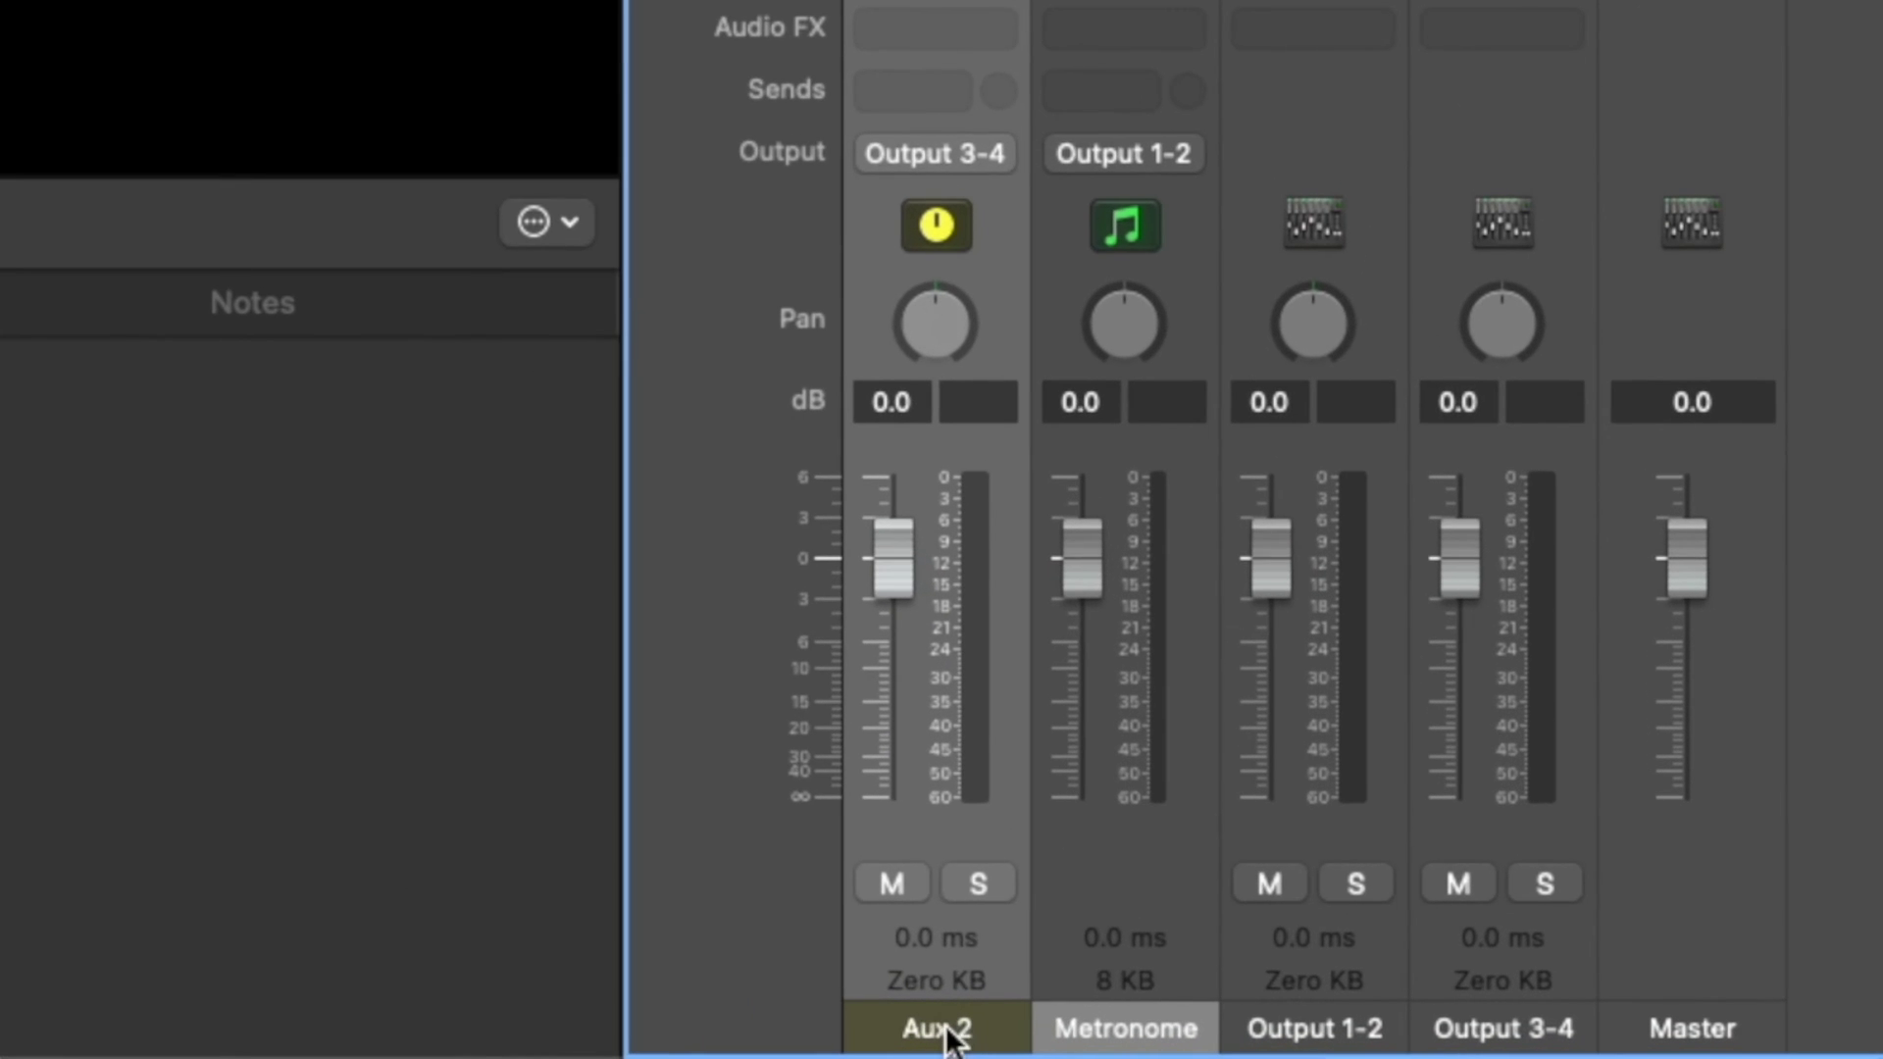
- Rename the Aux 2 channel strip to 'IEM'
{"action": "double_click", "coordinate": [948, 1031]}
{"action": "type", "text": "IEM"}
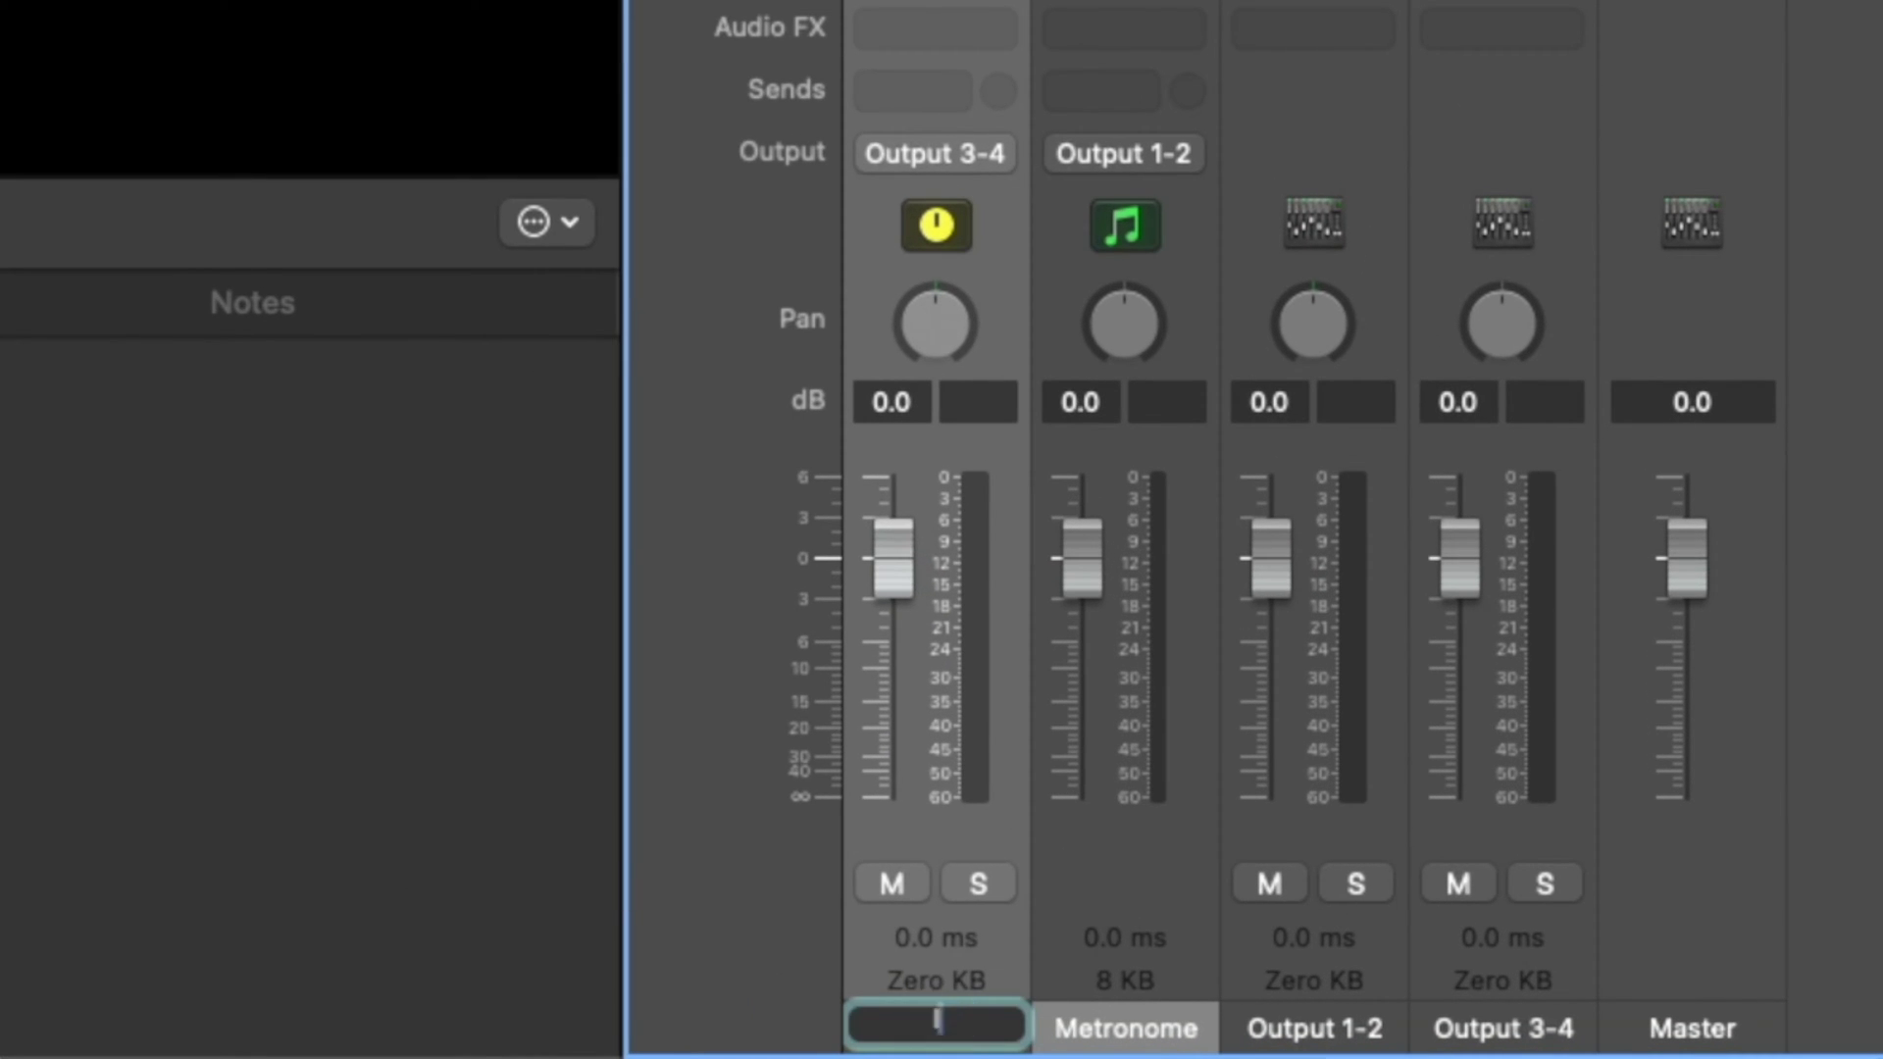
{"action": "key", "text": "Return"}
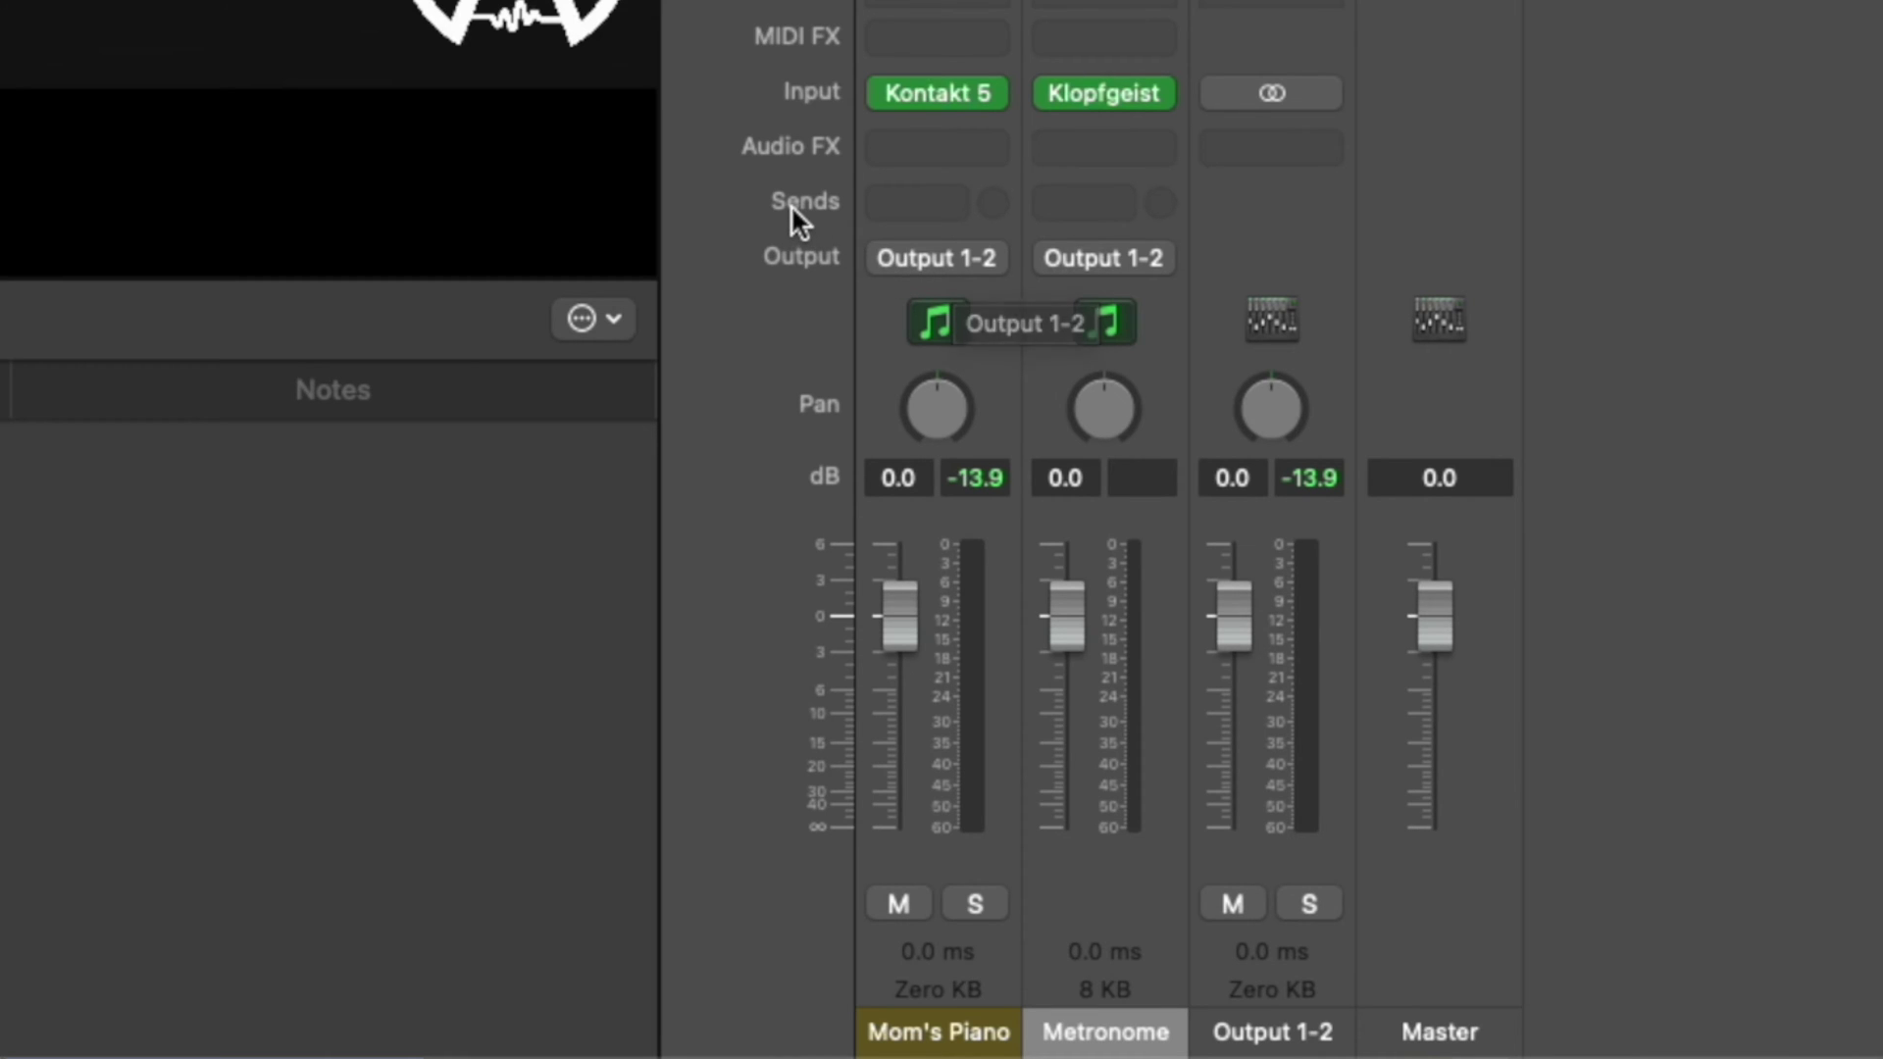
- Add a Bus 1 (IEM) send on the Mom's Piano strip and adjust its send level
{"action": "left_click", "coordinate": [904, 202]}
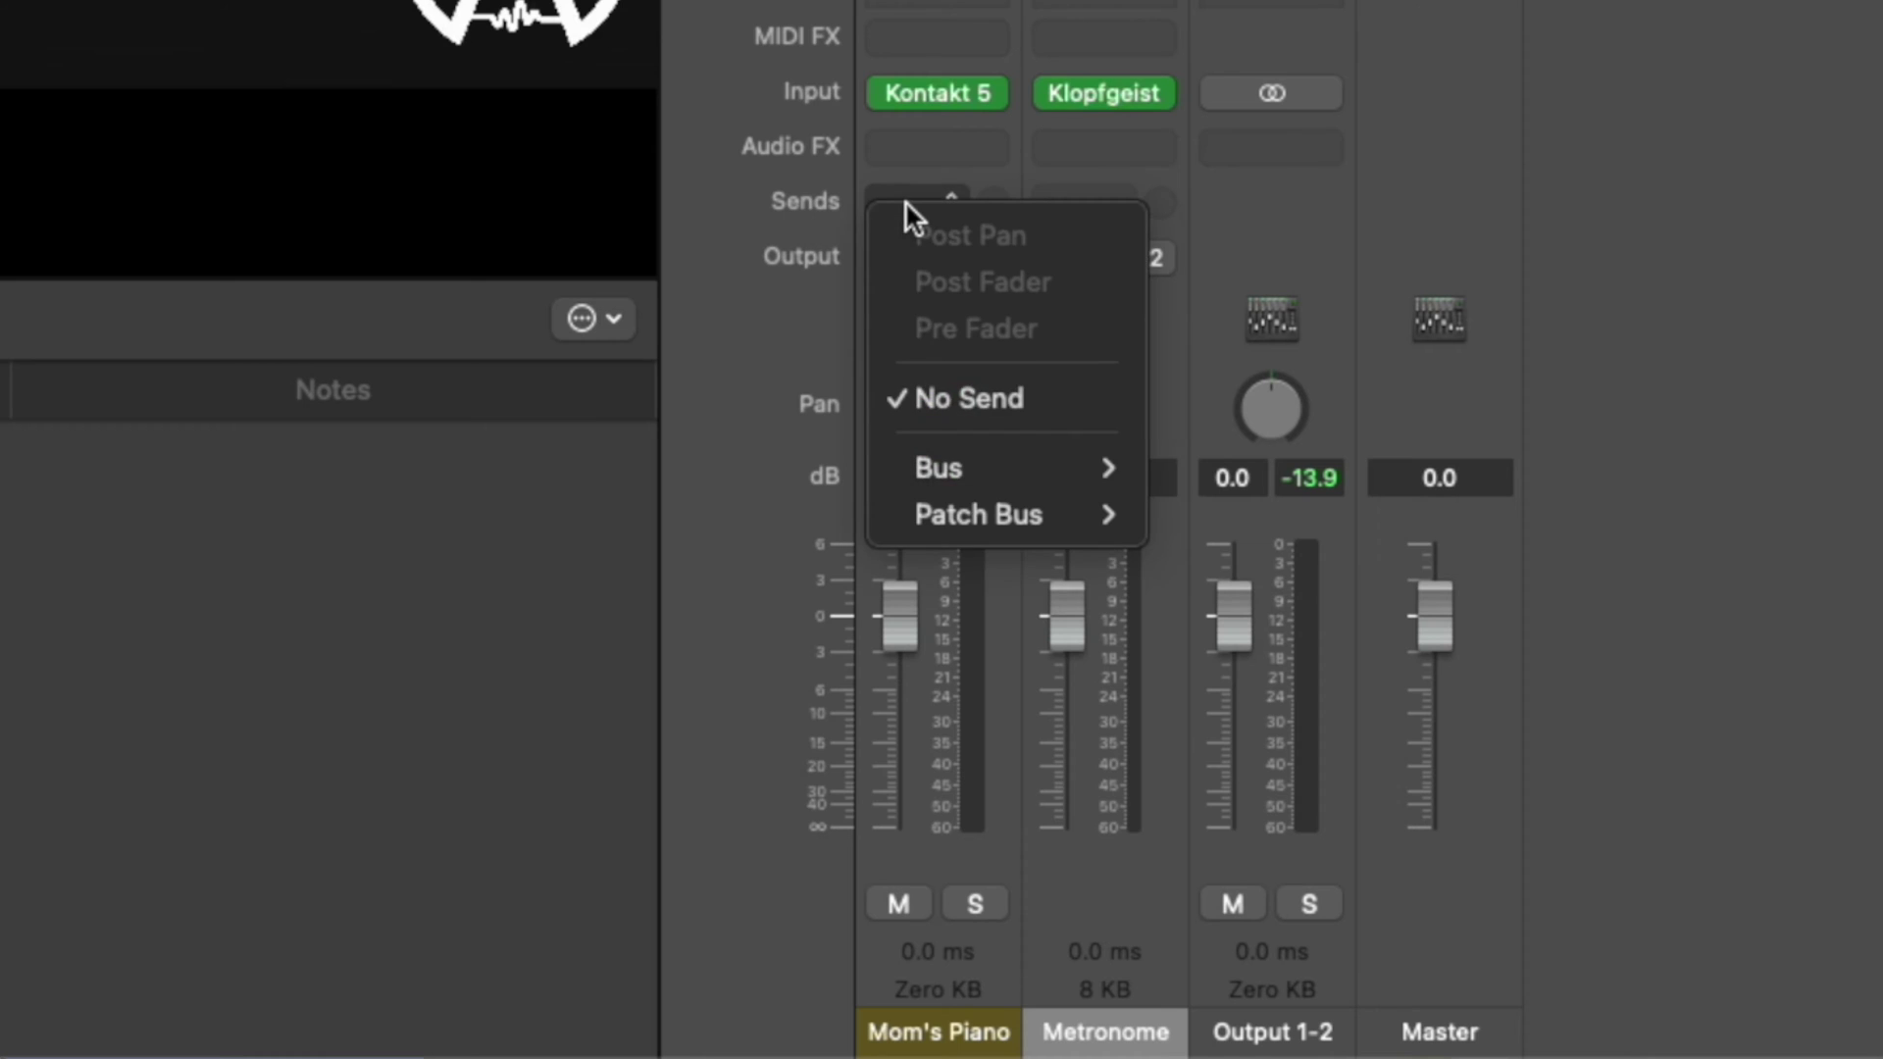
{"action": "mouse_move", "coordinate": [1043, 481]}
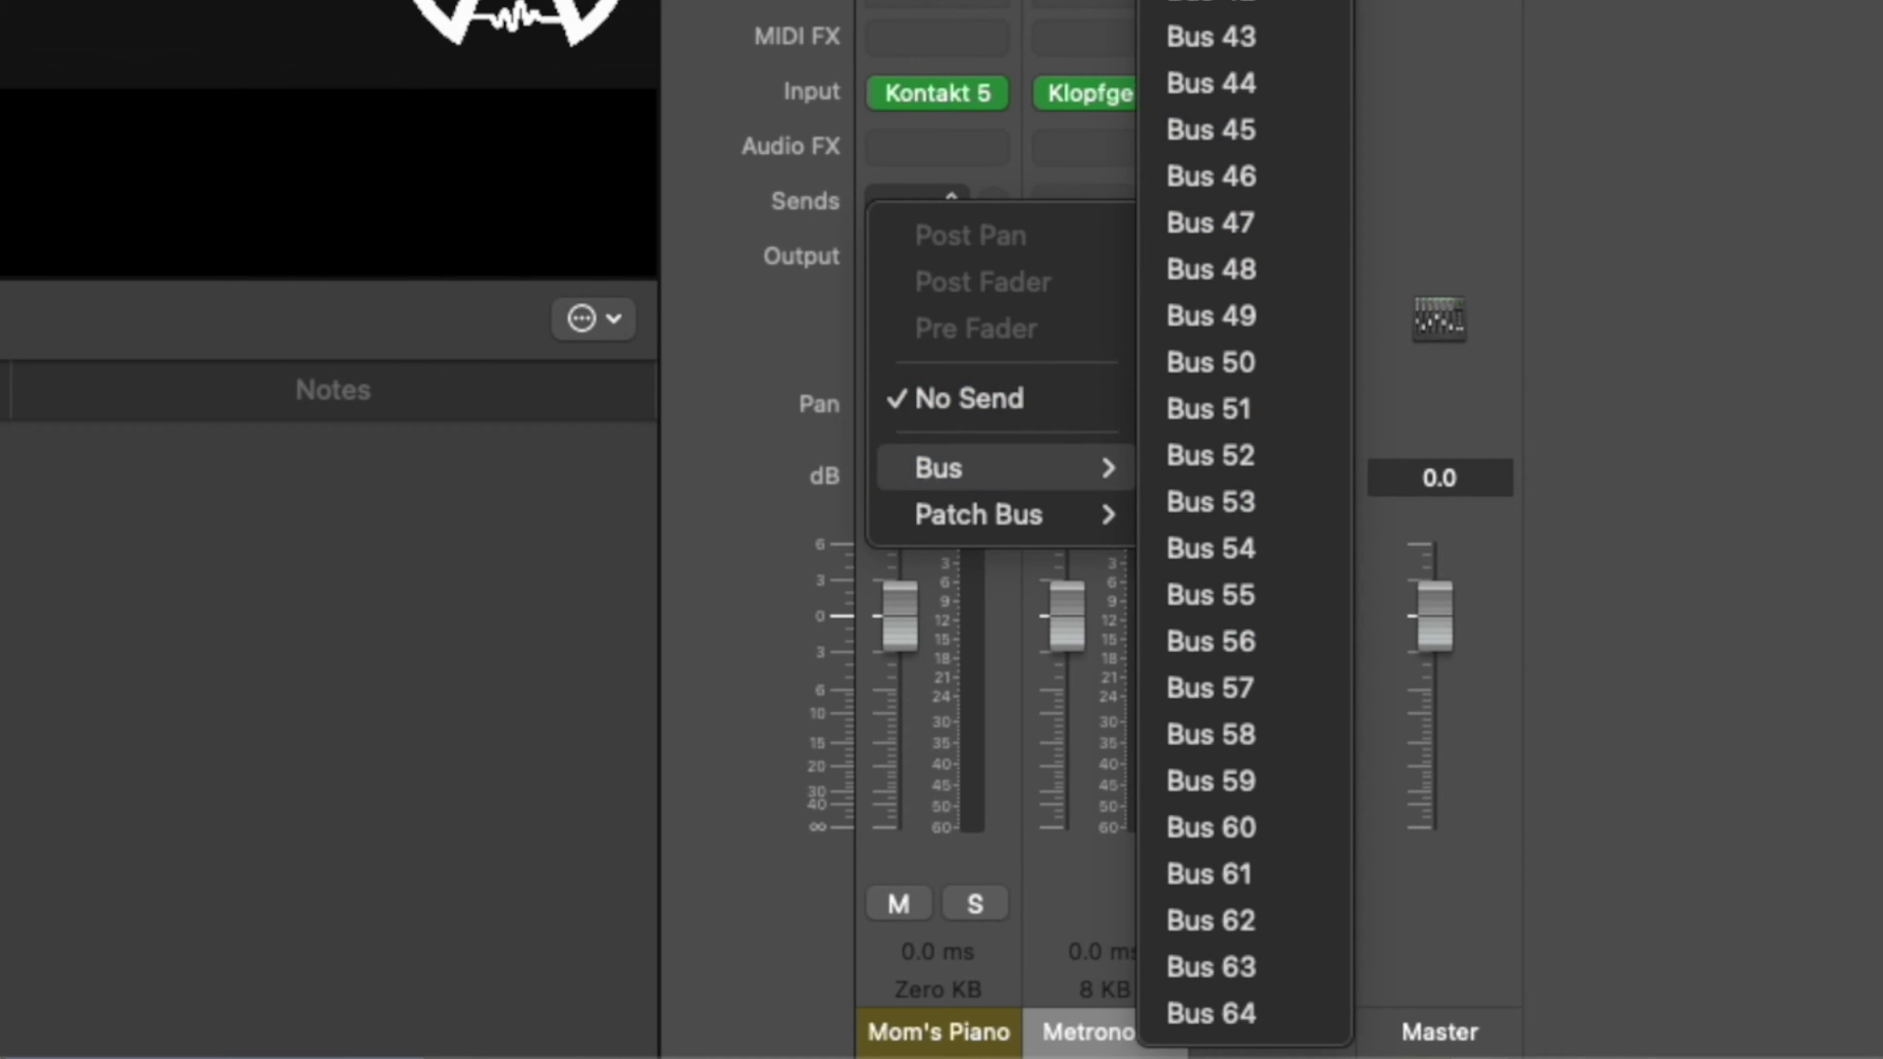
{"action": "left_click", "coordinate": [1315, 210]}
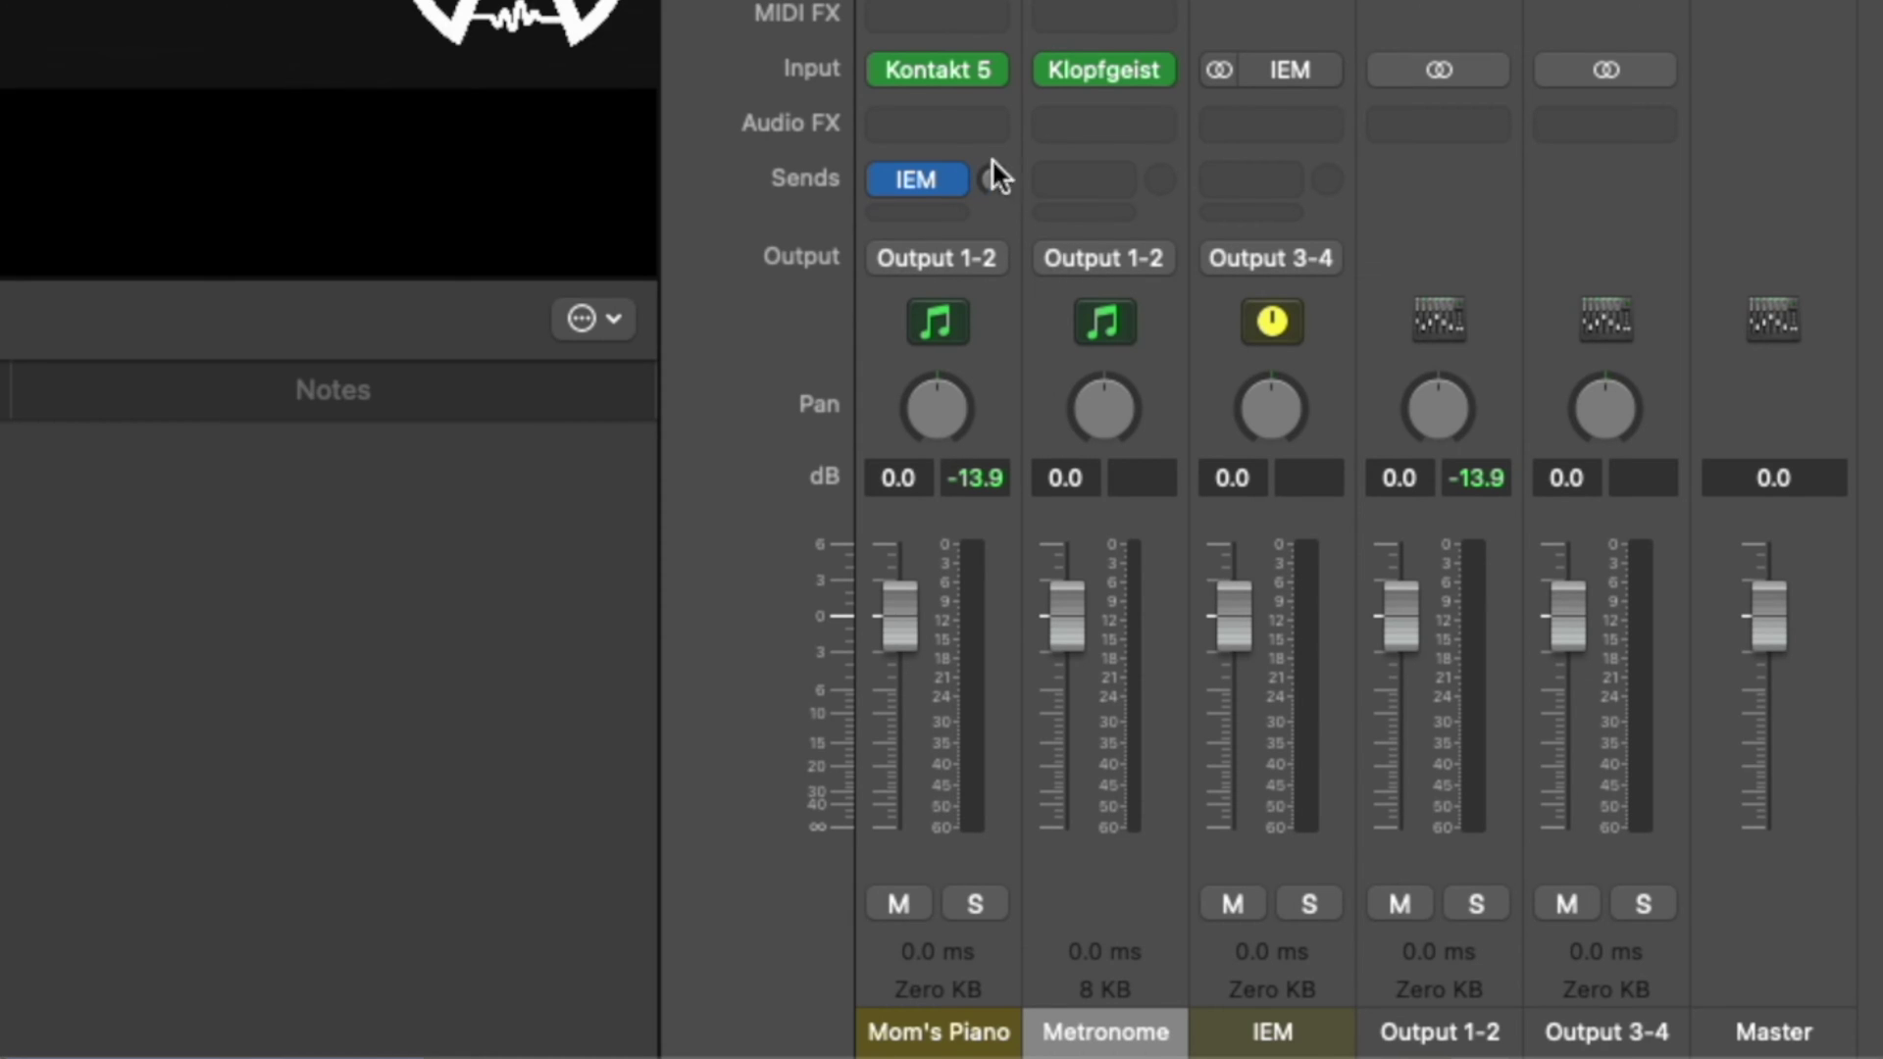
{"action": "left_click_drag", "start_coordinate": [992, 178], "coordinate": [992, 298]}
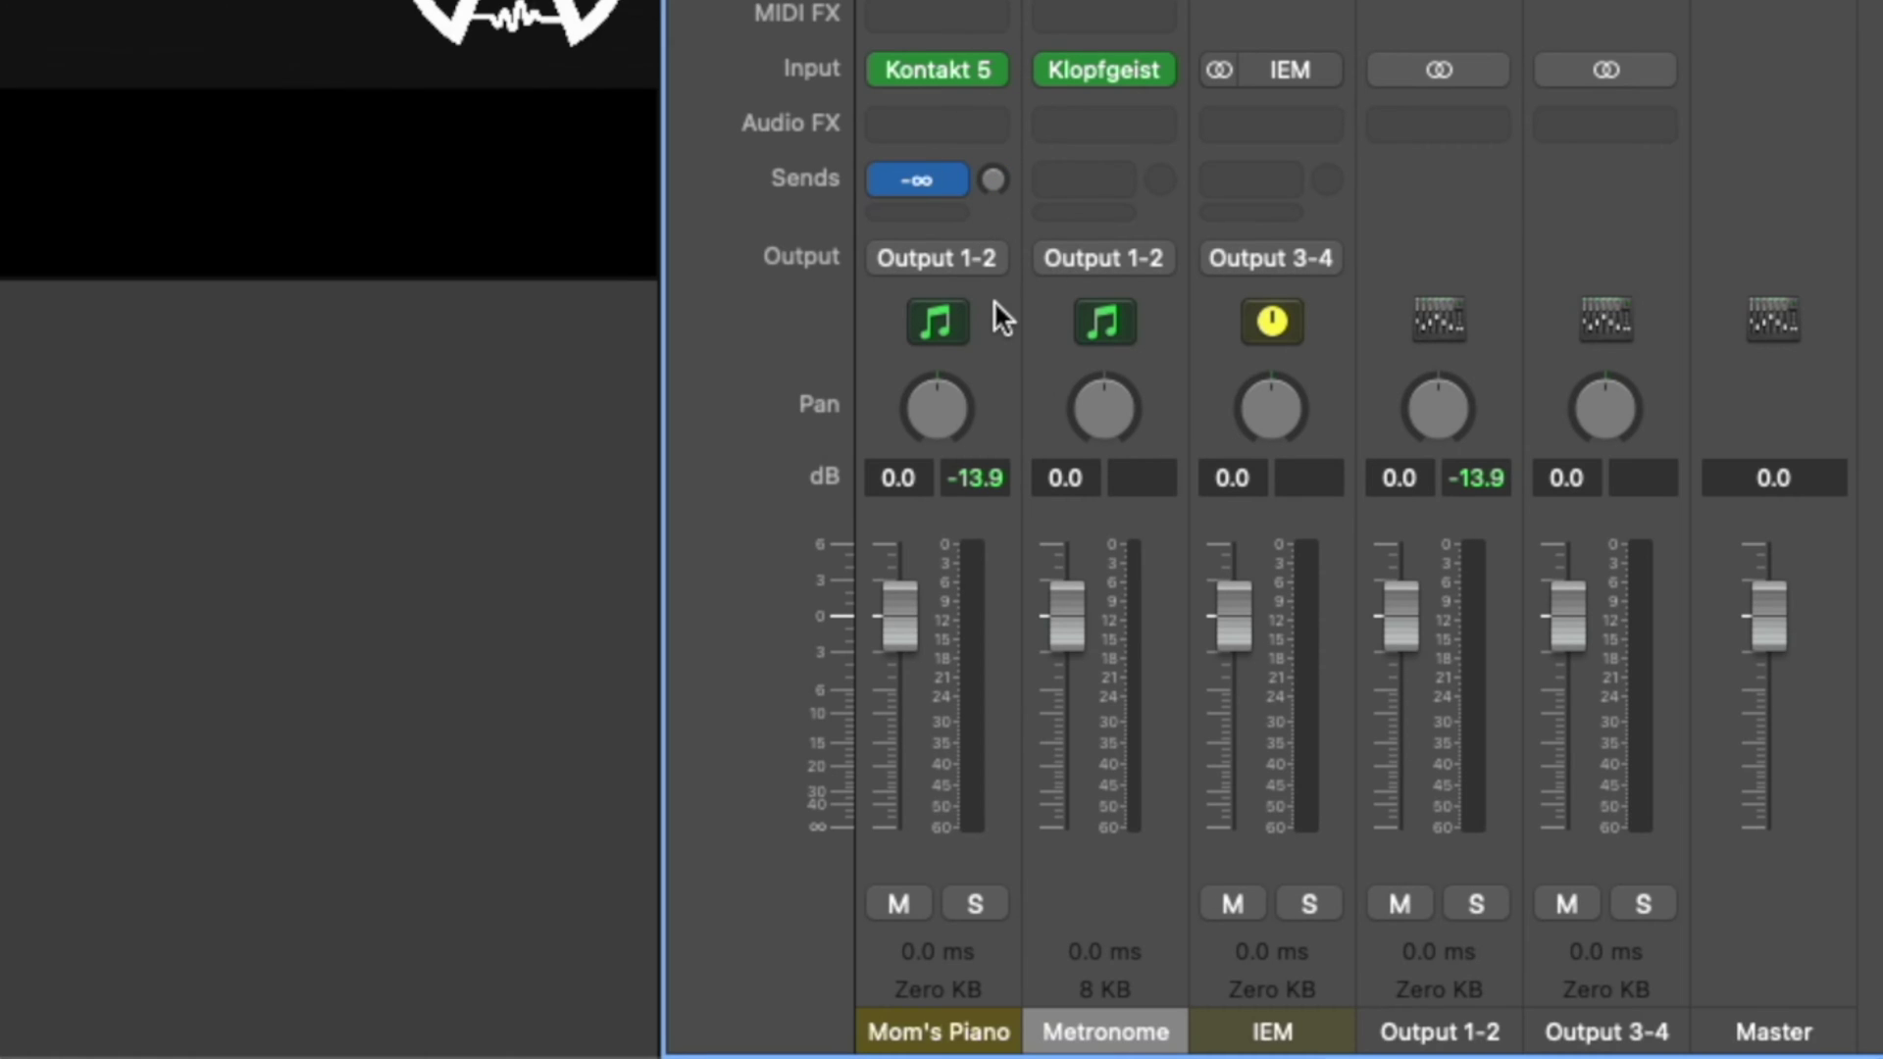
{"action": "left_click_drag", "start_coordinate": [493, 307], "coordinate": [493, 307]}
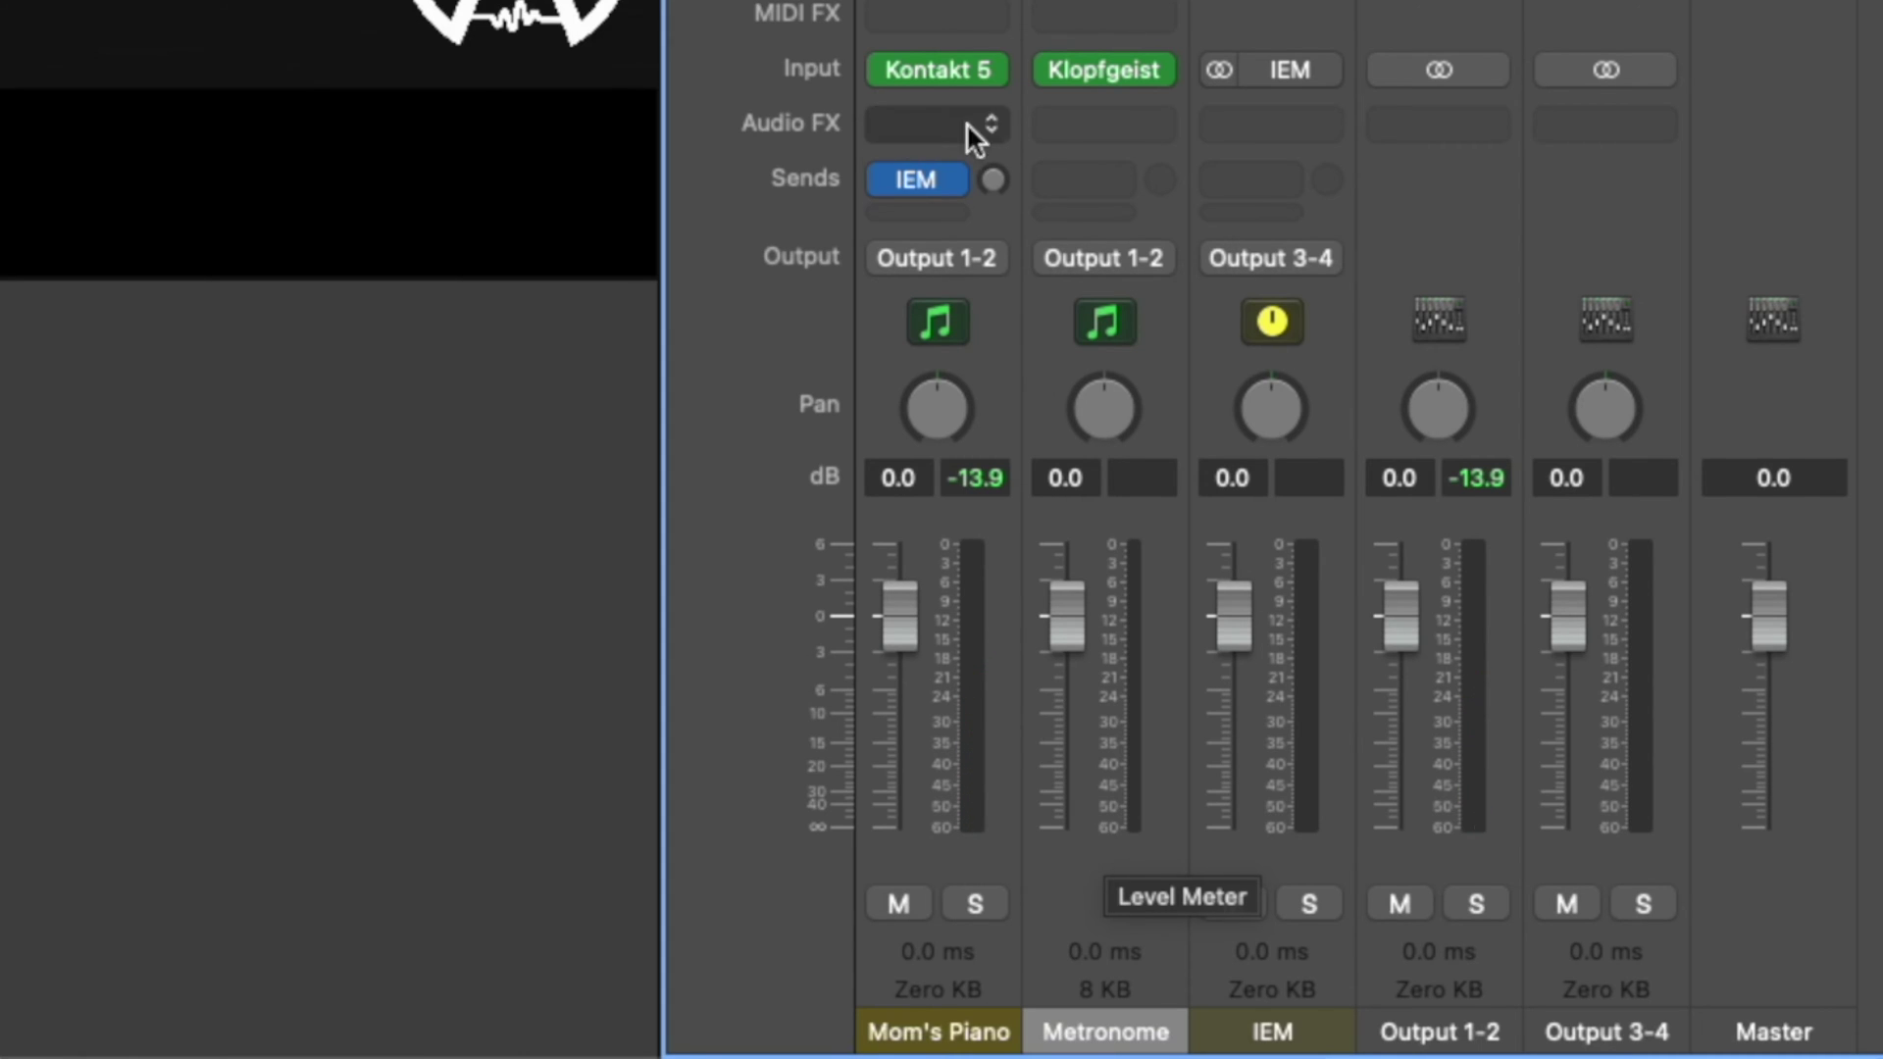
- Raise Mom's Piano's IEM send knob to about -1.2 dB
{"action": "left_click_drag", "start_coordinate": [988, 171], "coordinate": [987, 182]}
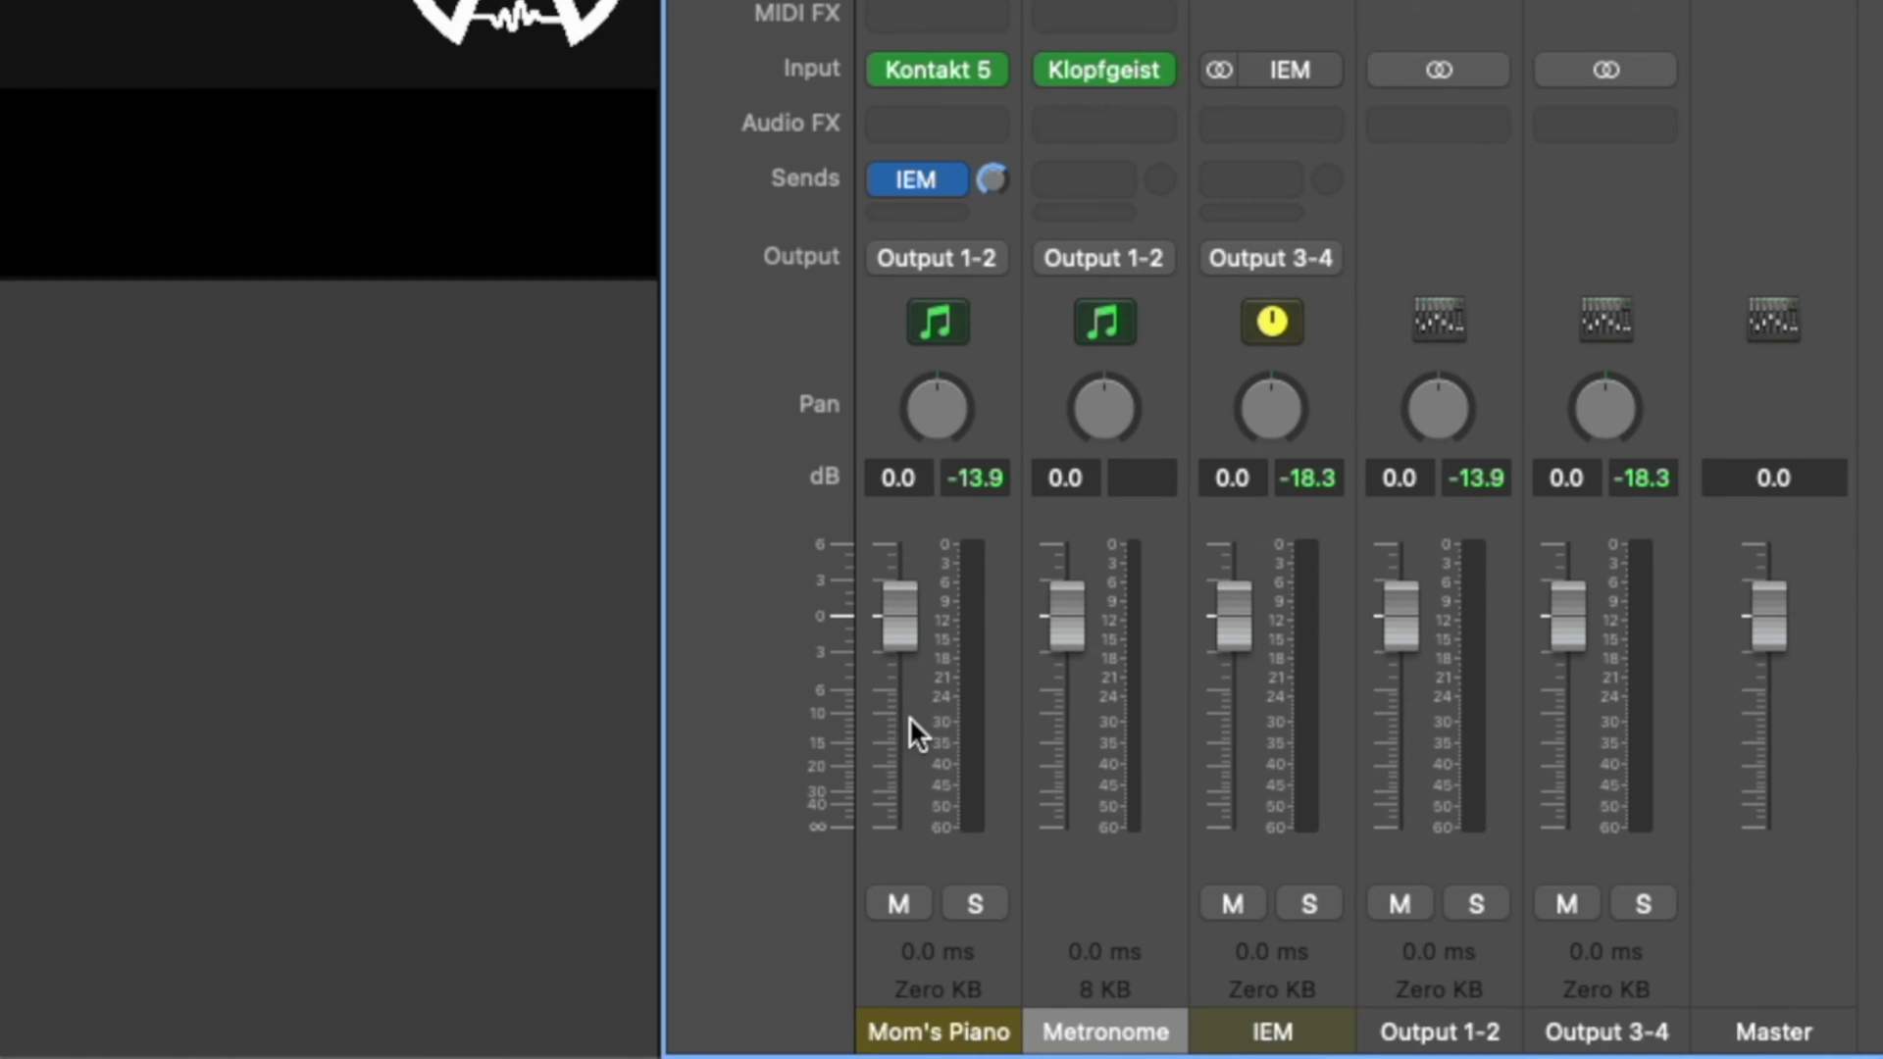
{"action": "mouse_move", "coordinate": [949, 187]}
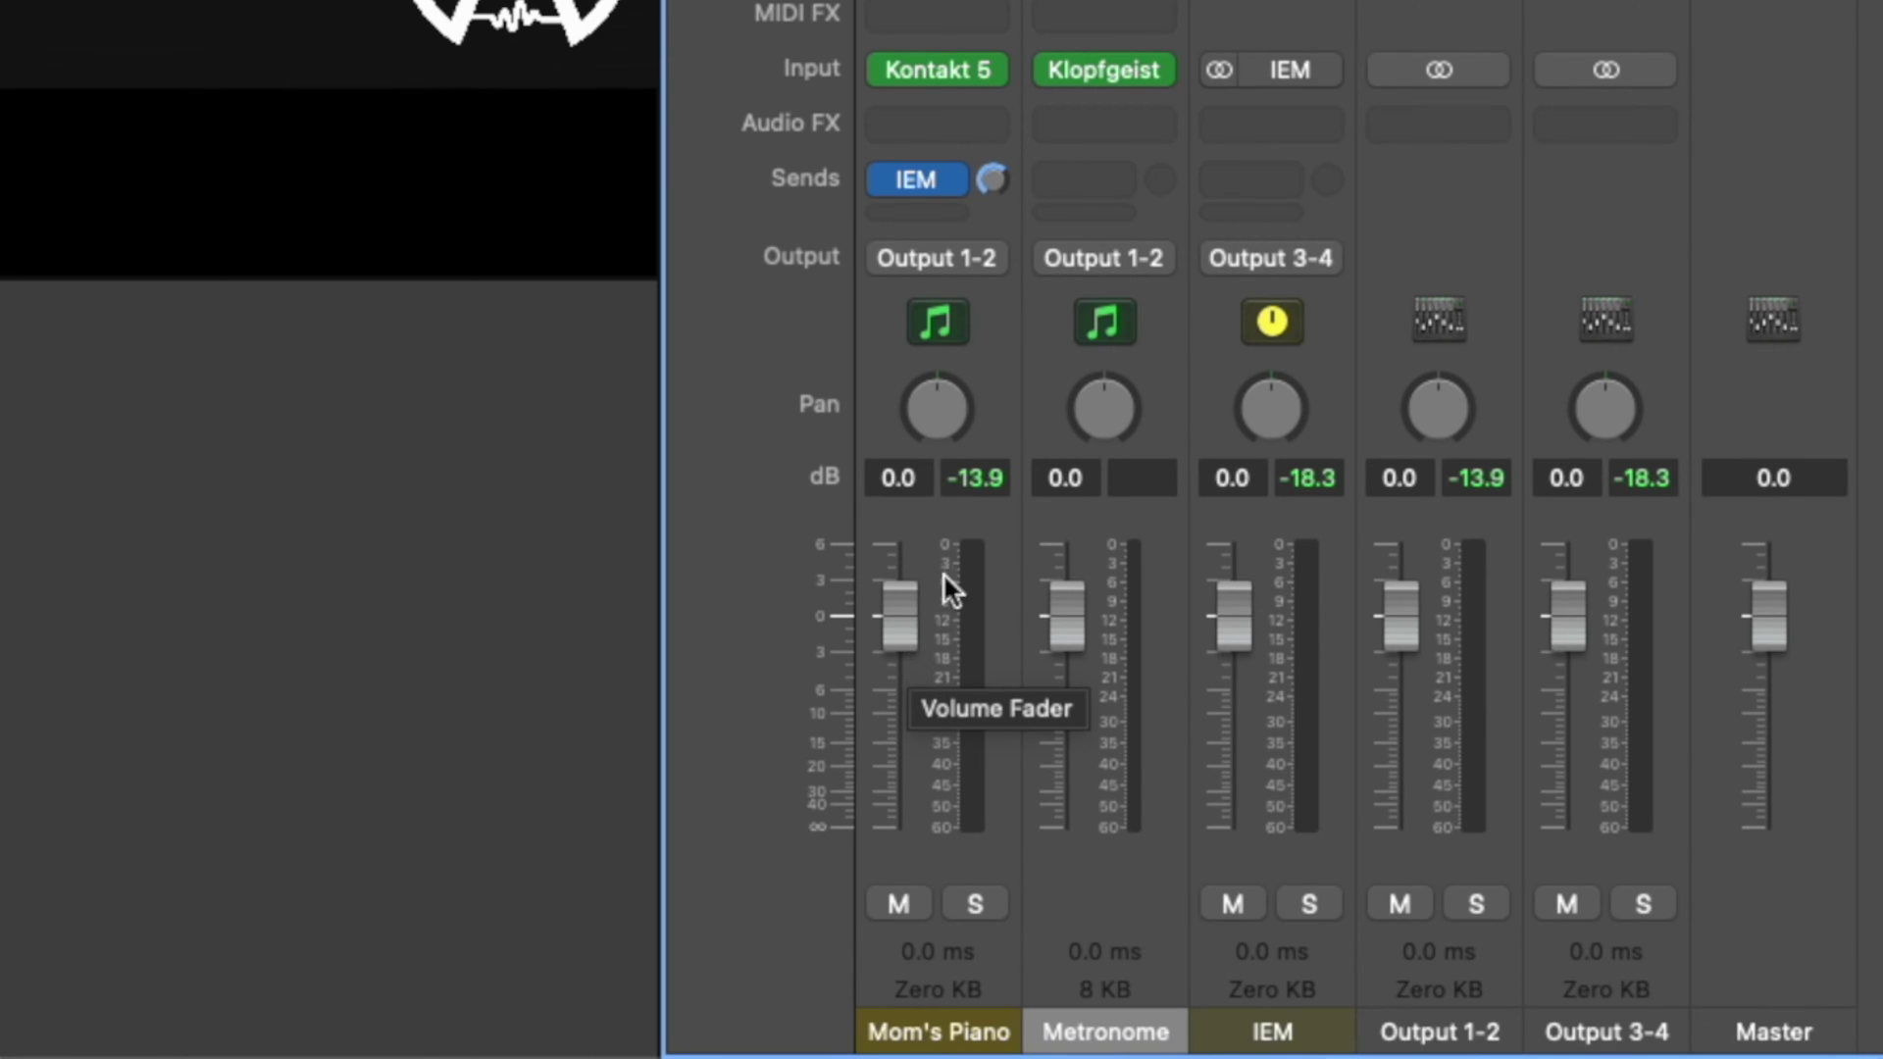
- Set Mom's Piano's IEM send to Pre Fader, lower its fader to -12 dB, and begin a second send
{"action": "left_click", "coordinate": [939, 181]}
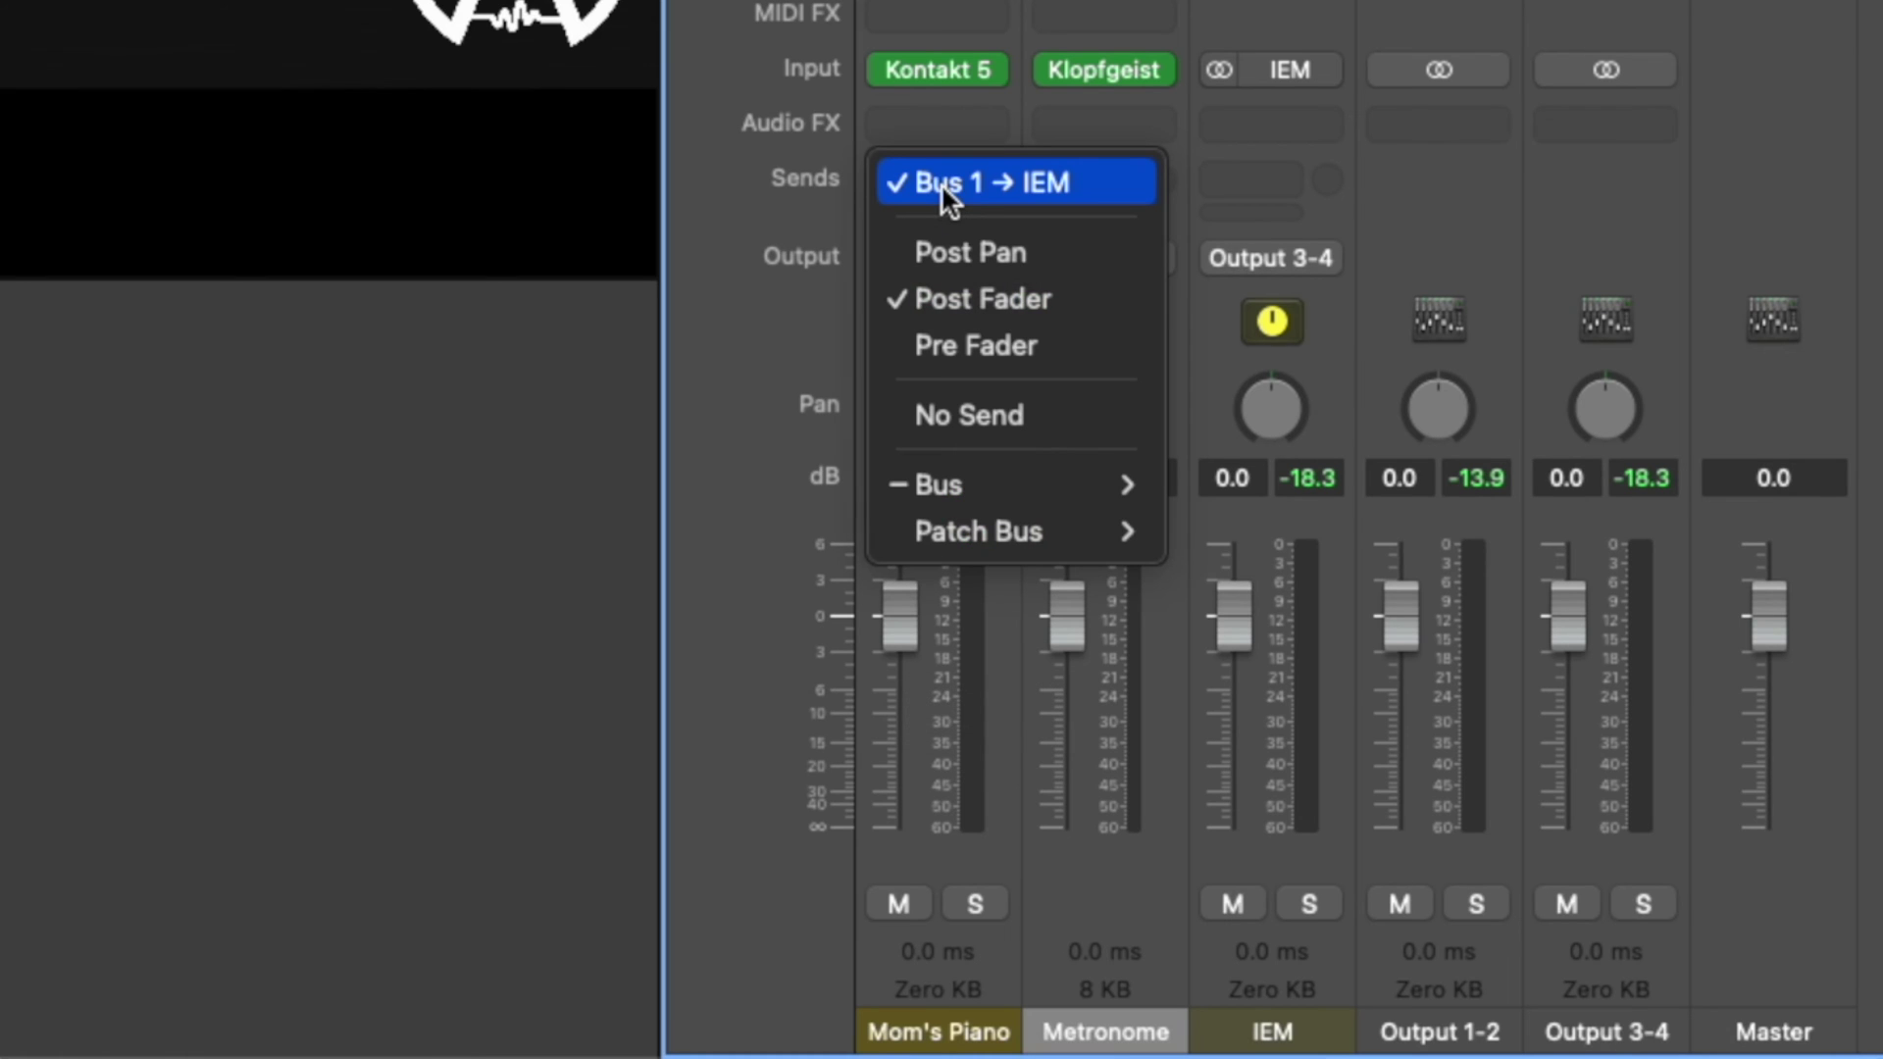
{"action": "left_click", "coordinate": [1019, 337]}
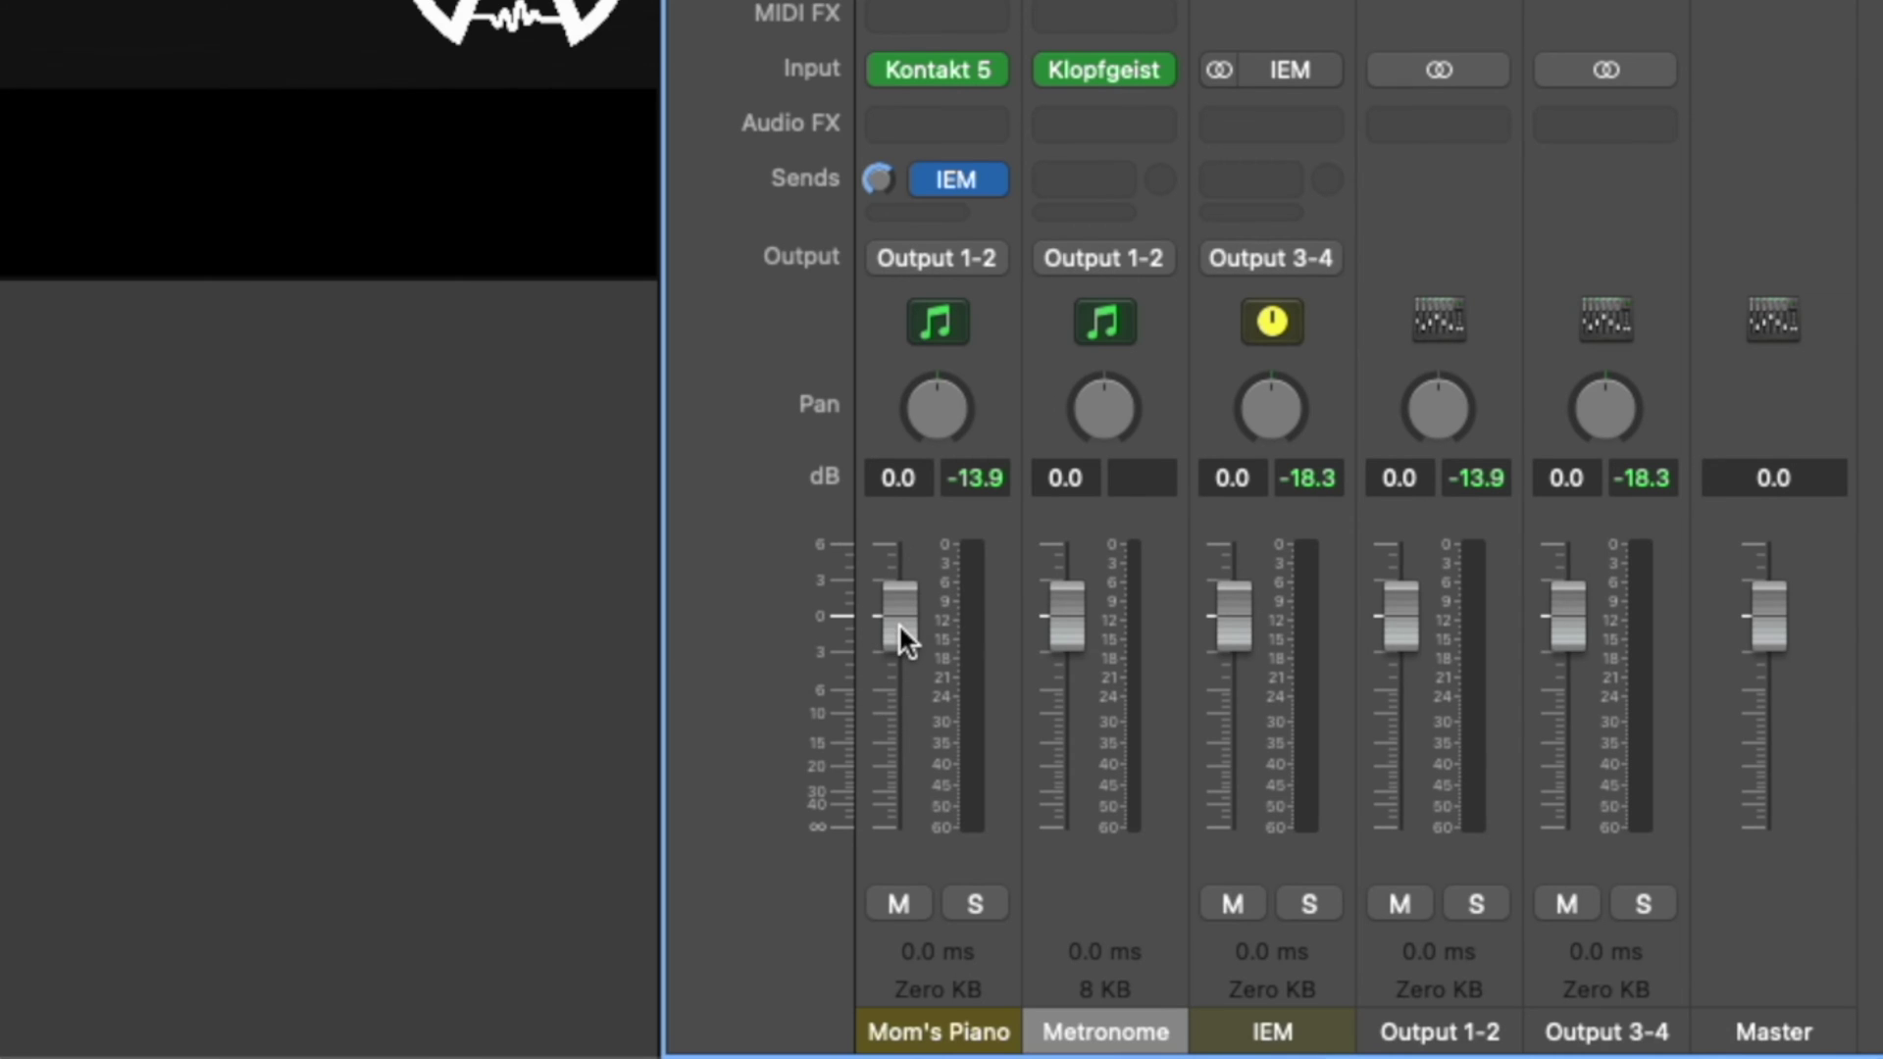
{"action": "left_click_drag", "start_coordinate": [898, 627], "coordinate": [894, 820]}
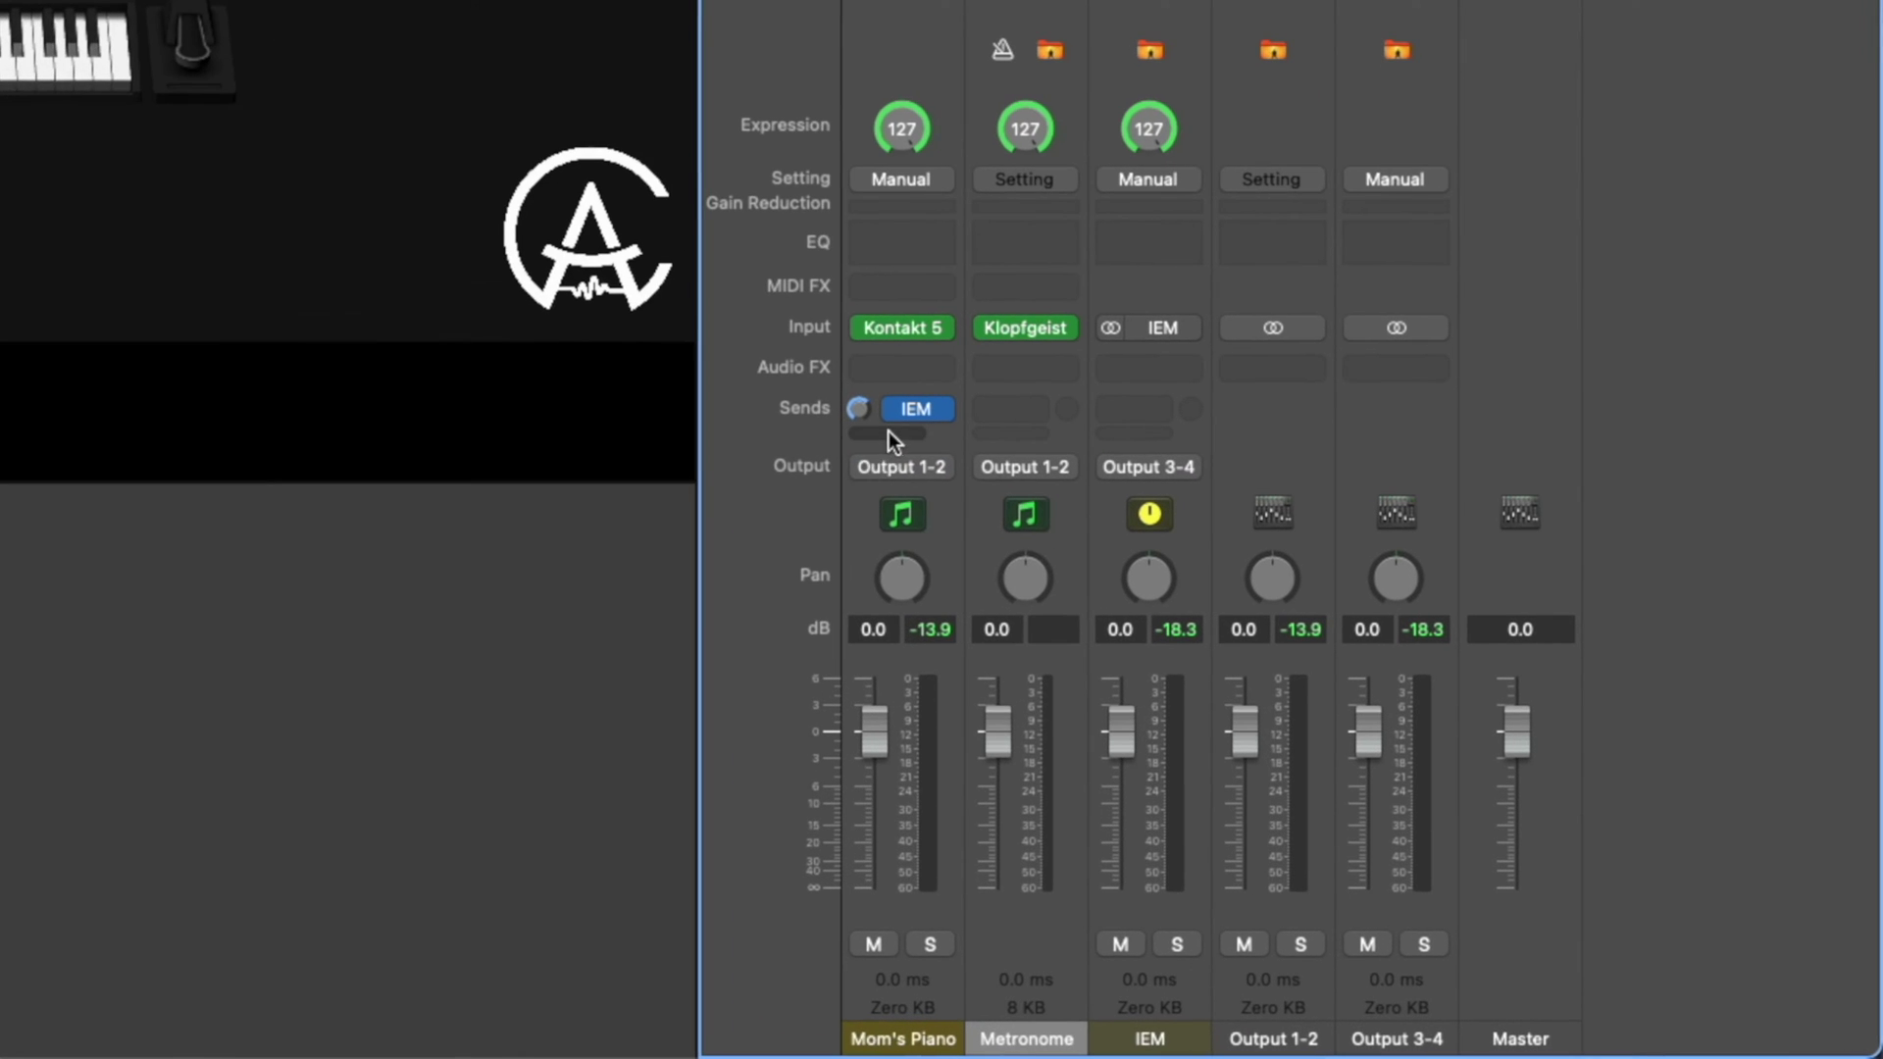
{"action": "left_click", "coordinate": [888, 431]}
{"action": "mouse_move", "coordinate": [951, 626]}
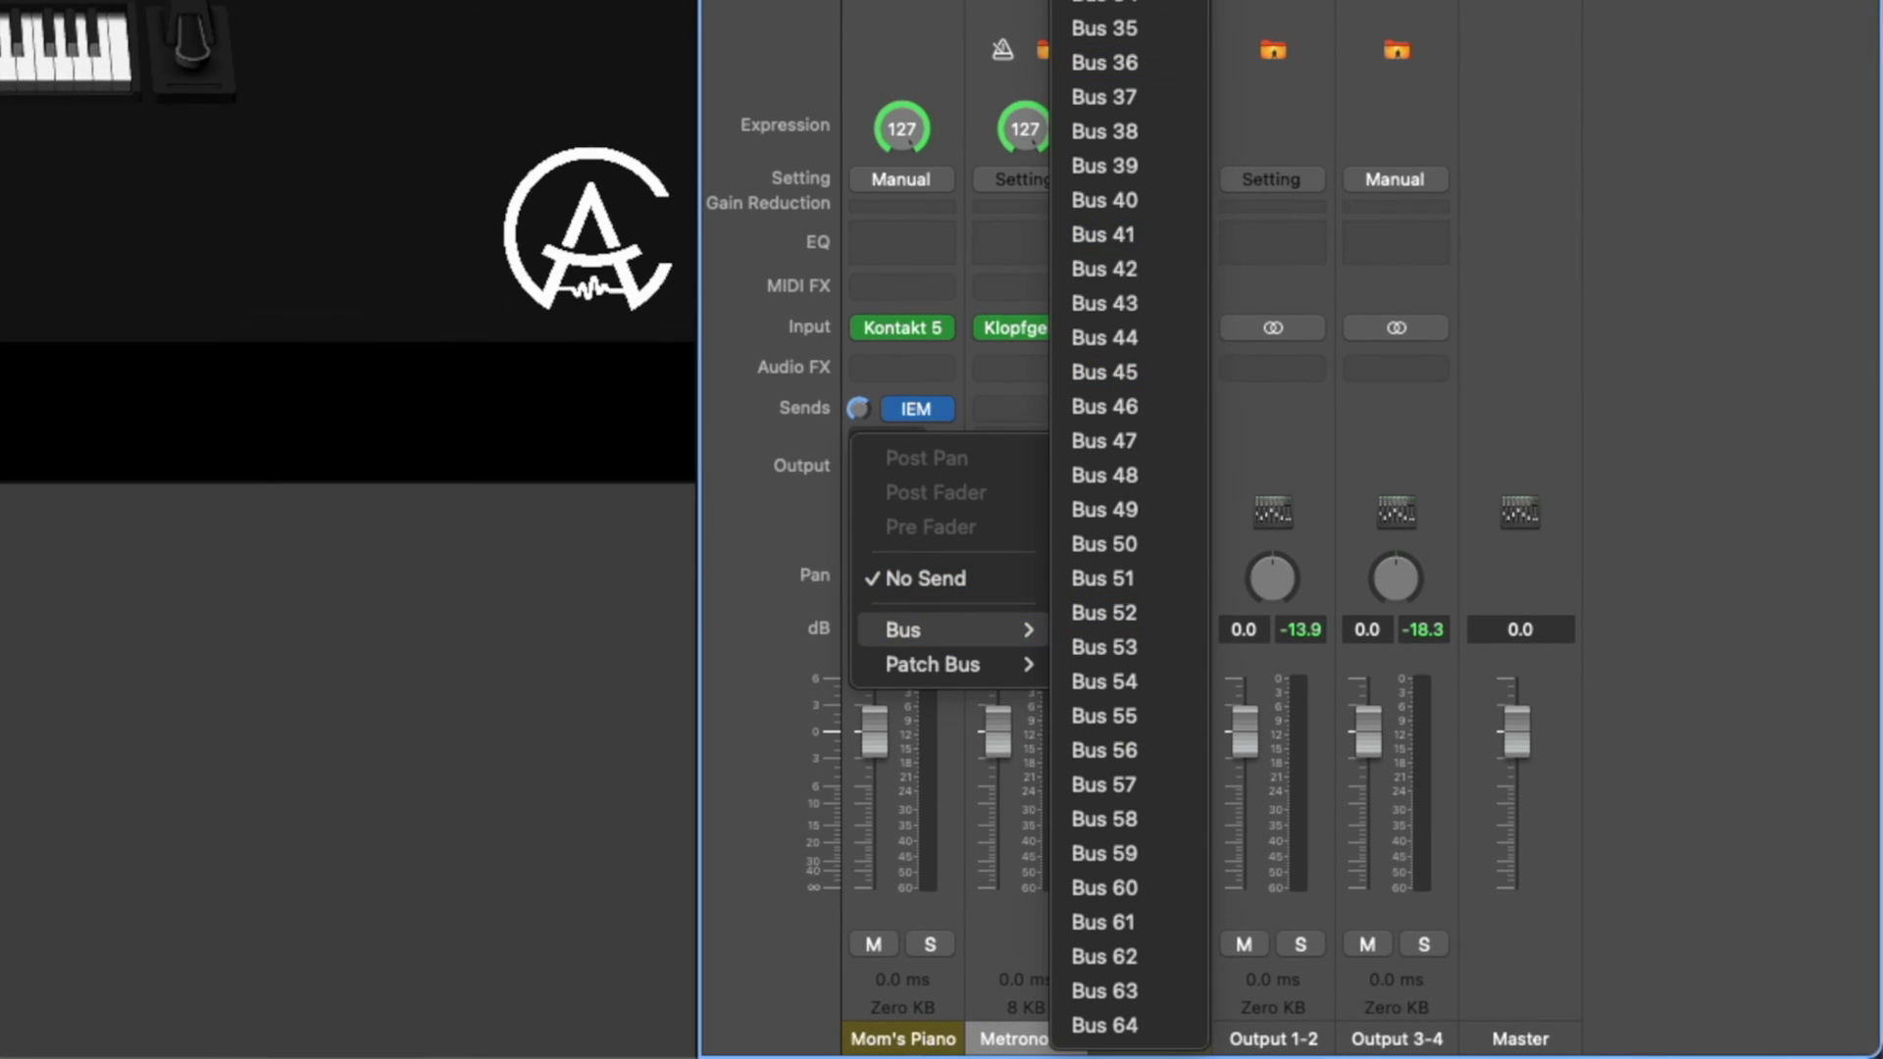
- Send Mom's Piano to a new Aux 3 with the 4.5s Fine Hall reverb, and raise that send
{"action": "left_click", "coordinate": [1104, 629]}
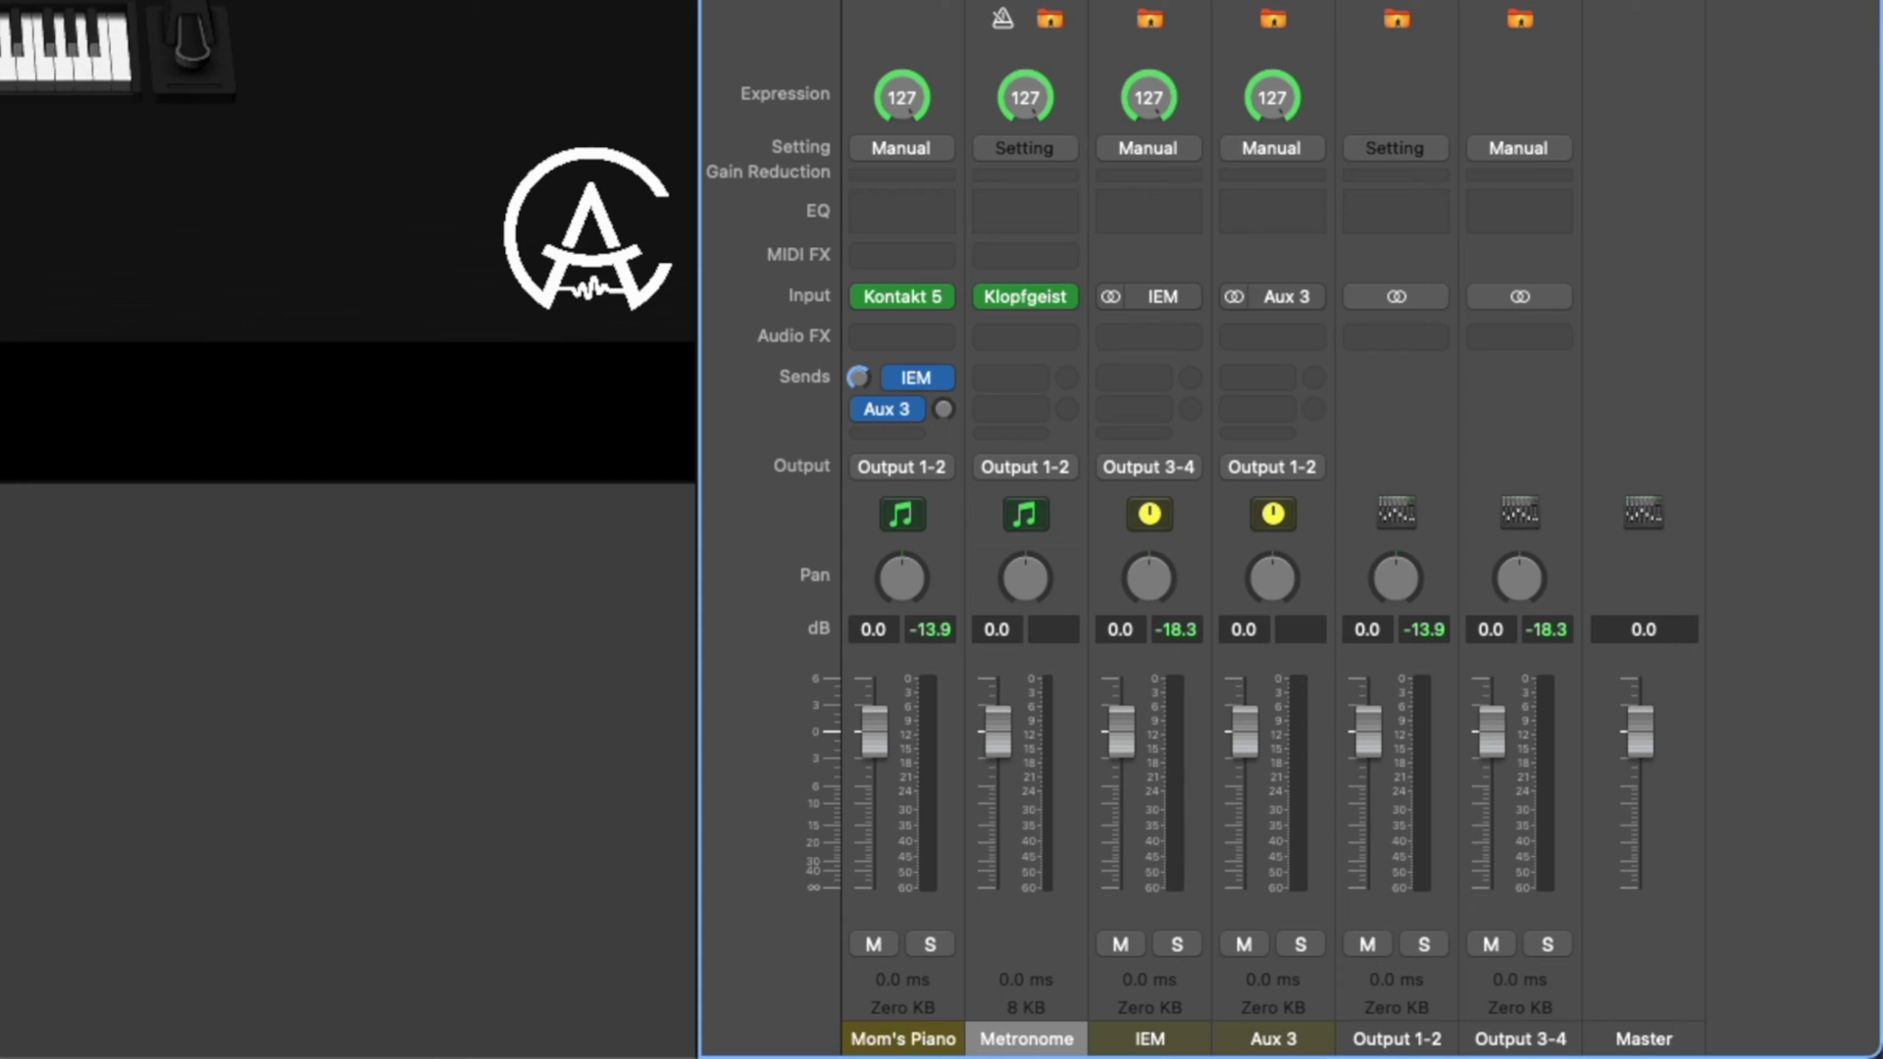
{"action": "left_click", "coordinate": [1281, 149]}
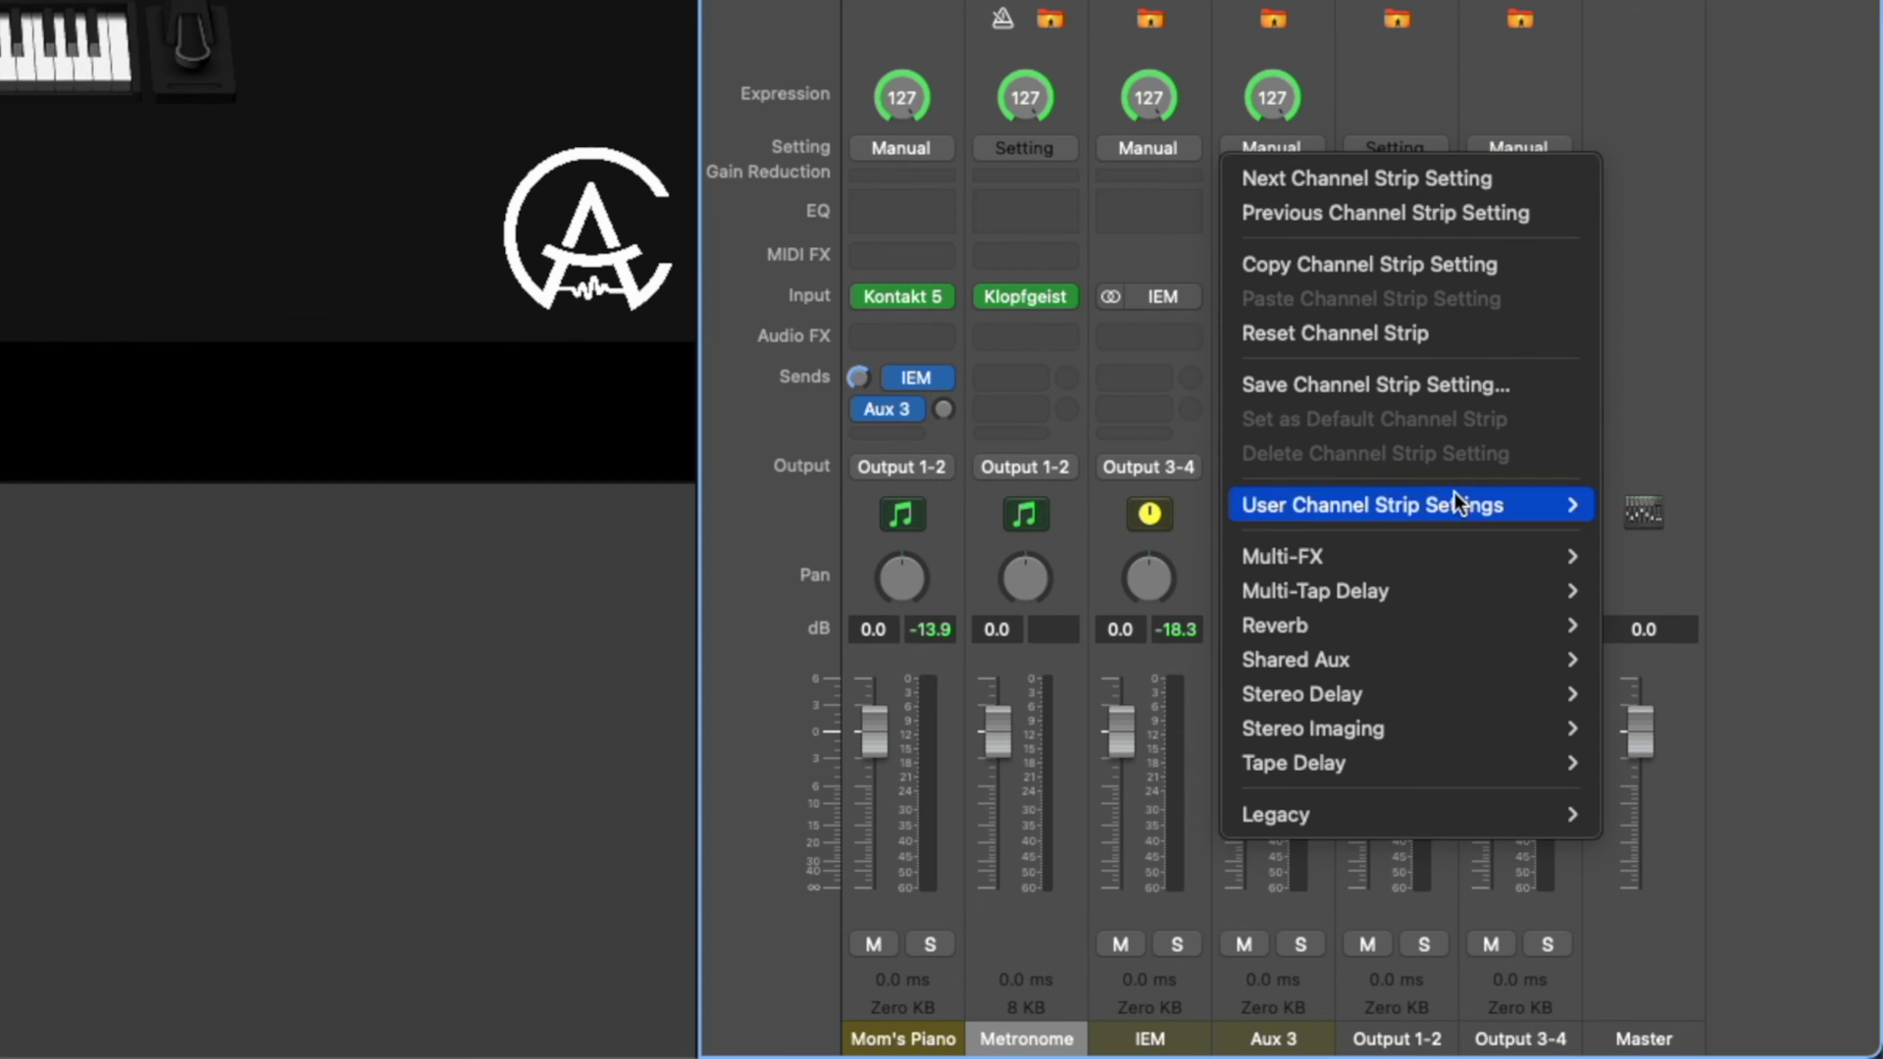
{"action": "mouse_move", "coordinate": [1445, 620]}
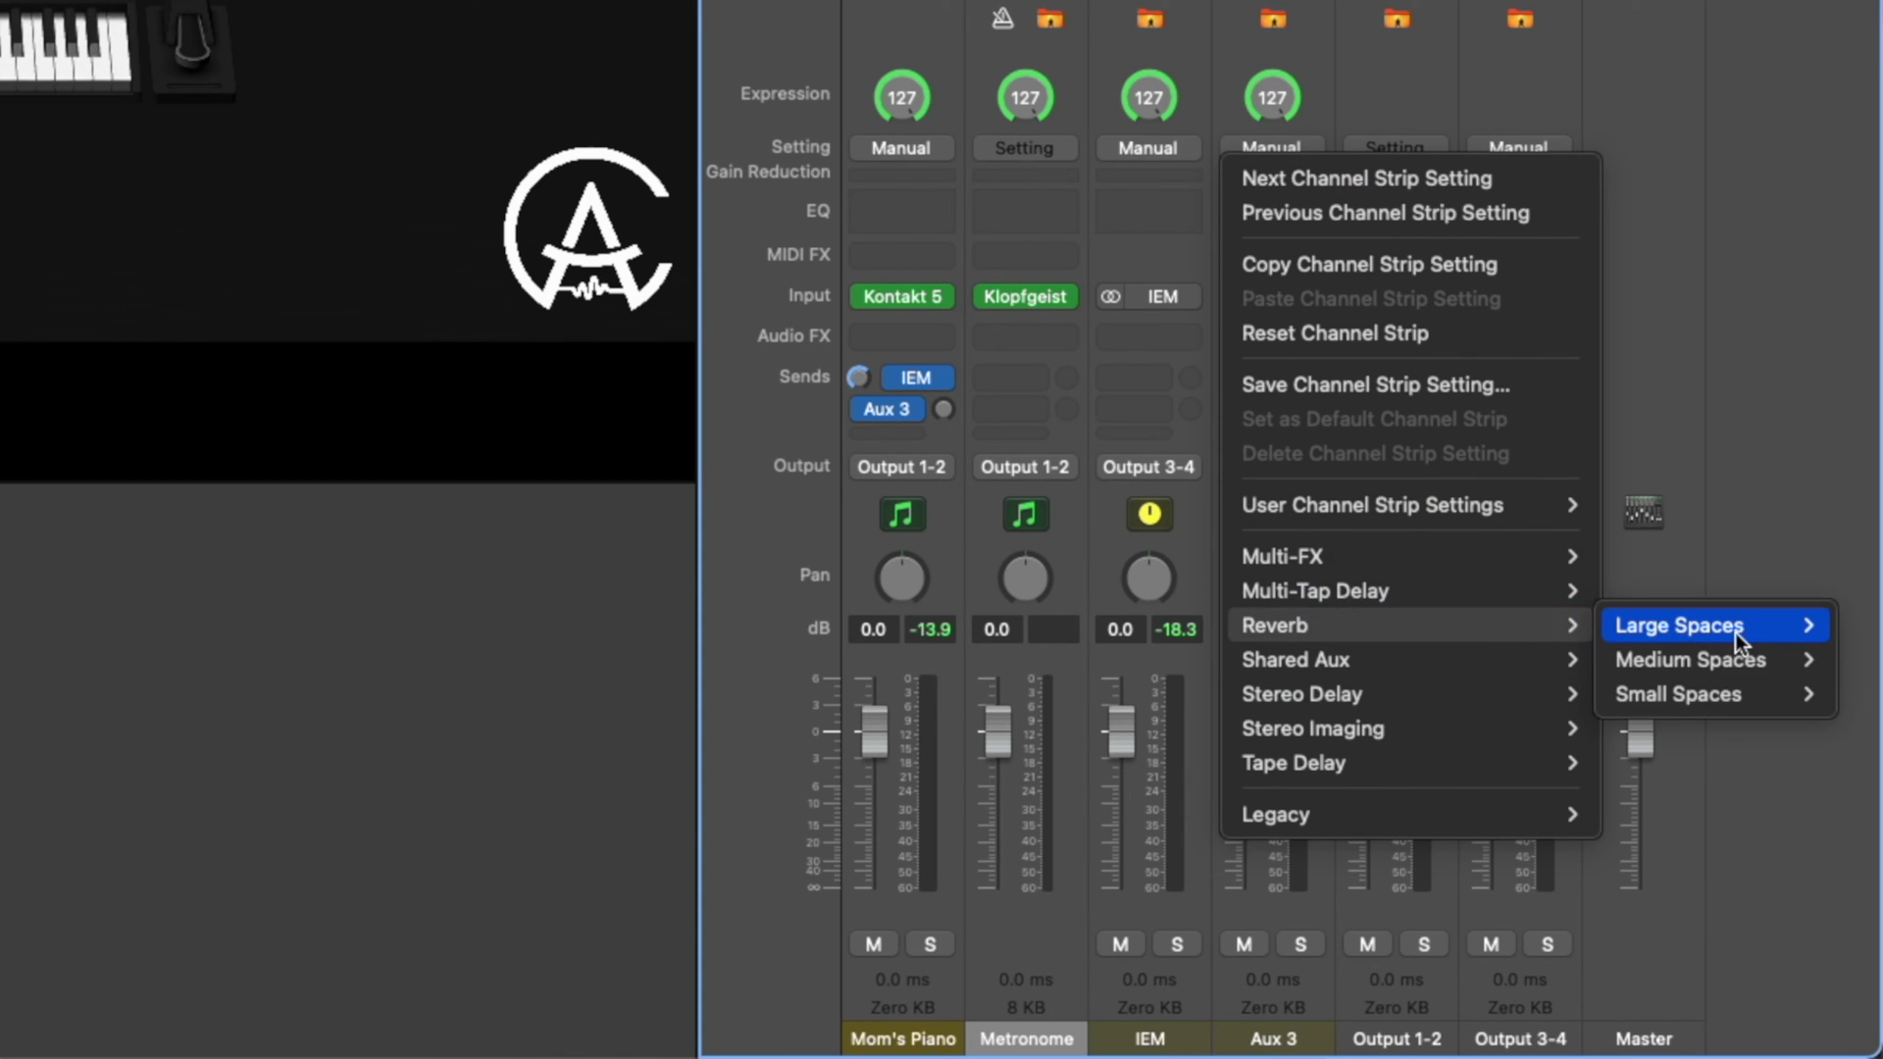
{"action": "mouse_move", "coordinate": [1632, 628]}
{"action": "left_click", "coordinate": [1265, 126]}
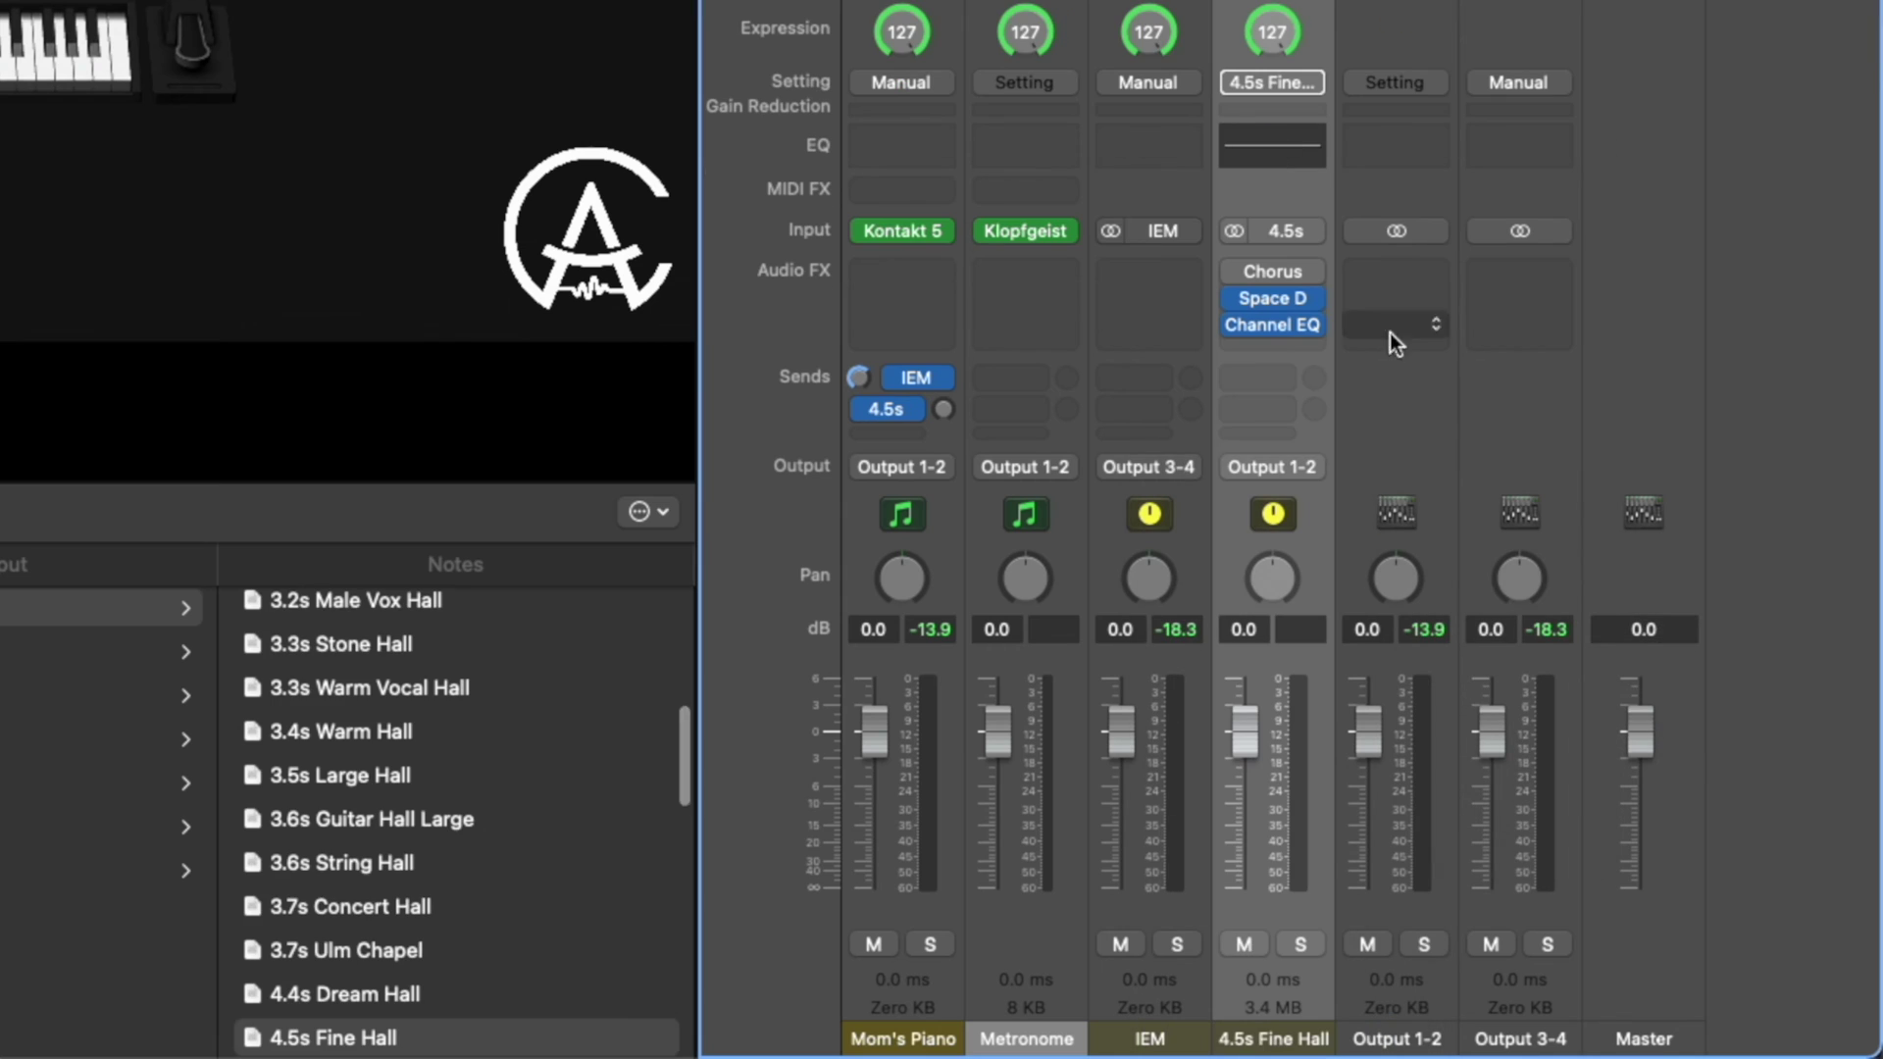
{"action": "left_click_drag", "start_coordinate": [945, 408], "coordinate": [745, 255]}
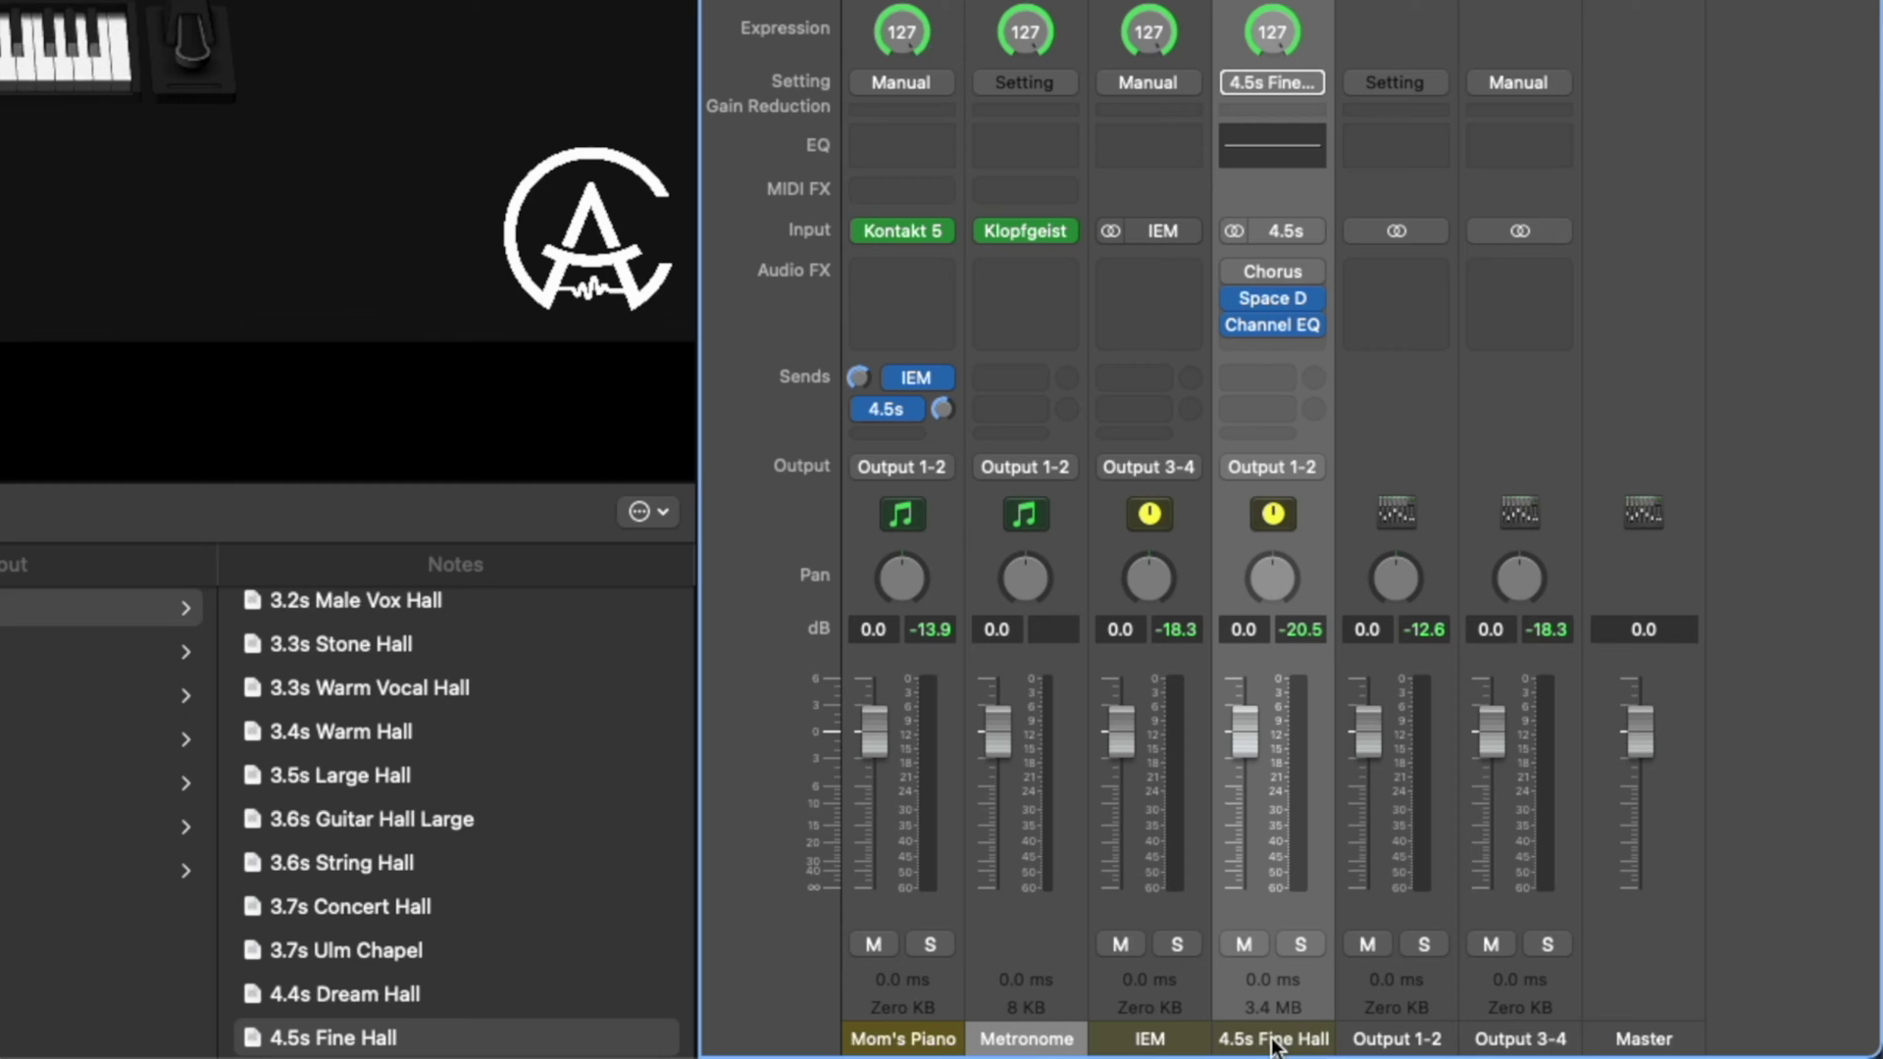
- Add a send from the 4.5s Fine Hall reverb strip to the IEM bus
{"action": "left_click", "coordinate": [1256, 379]}
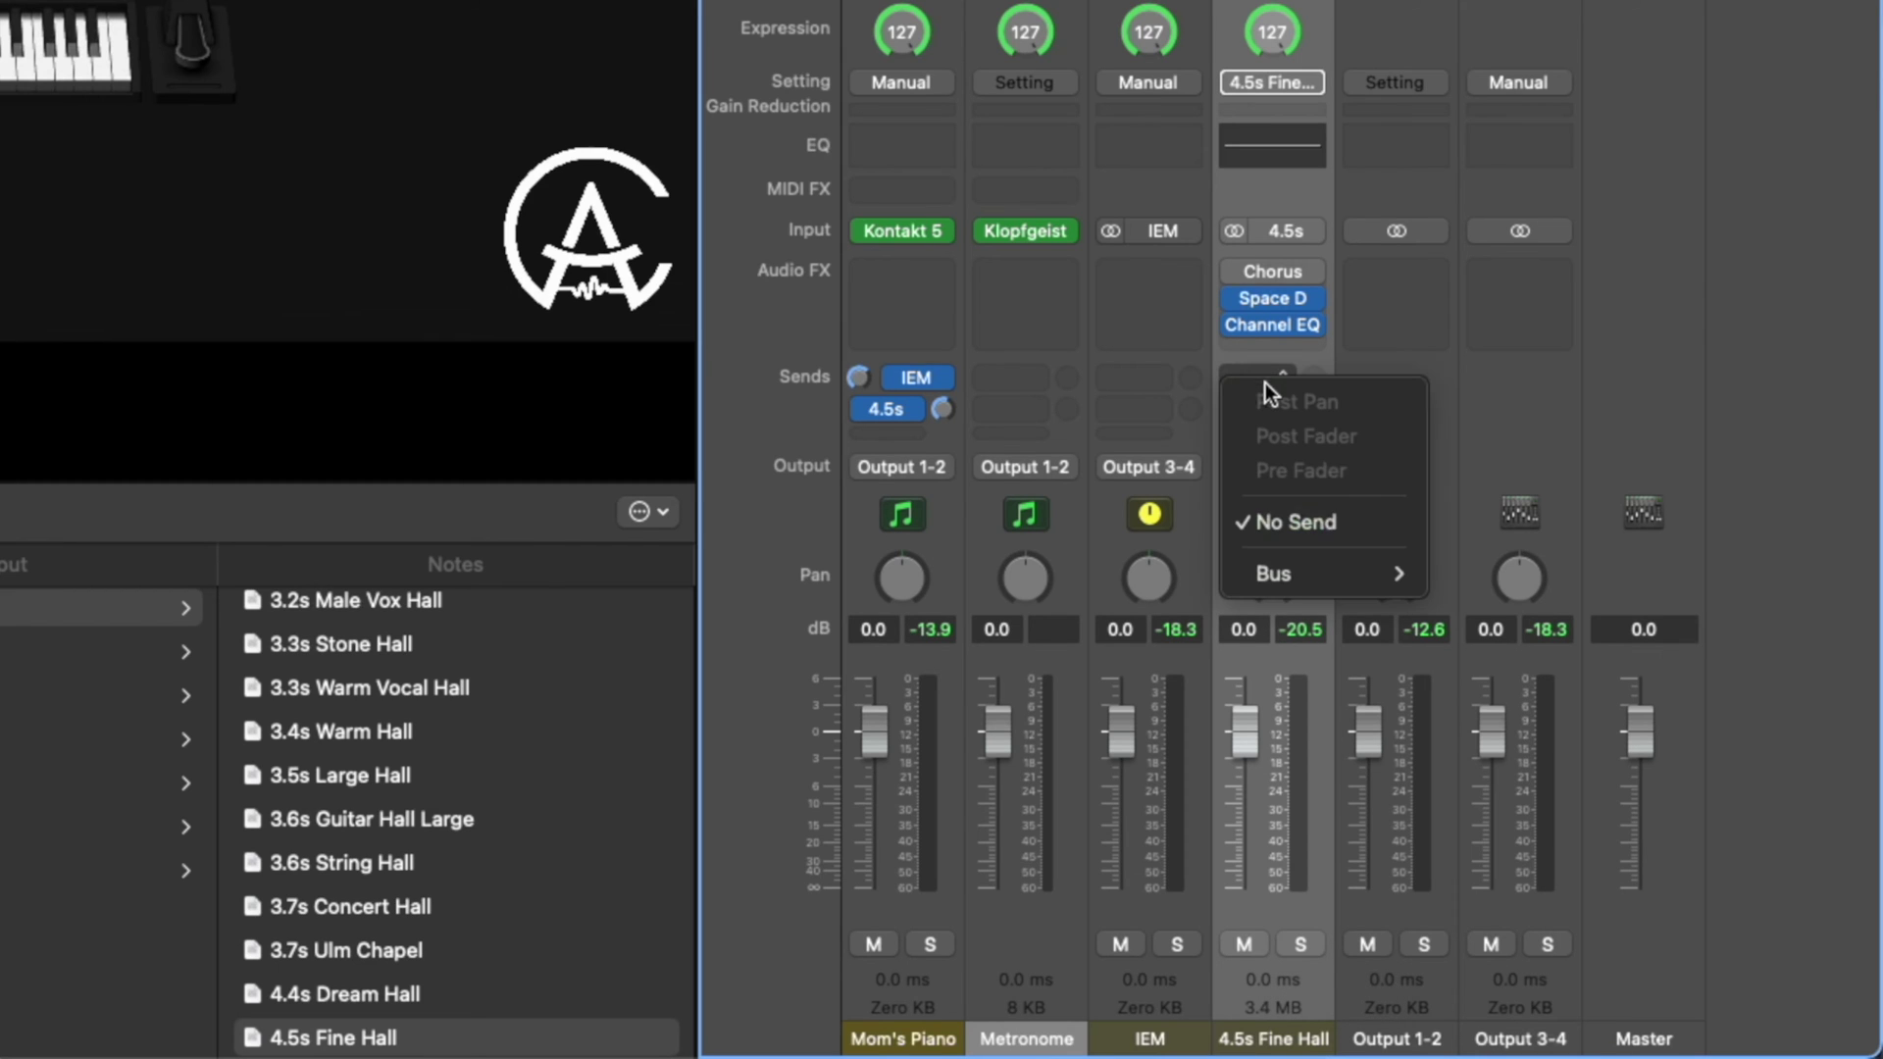
{"action": "mouse_move", "coordinate": [1365, 572]}
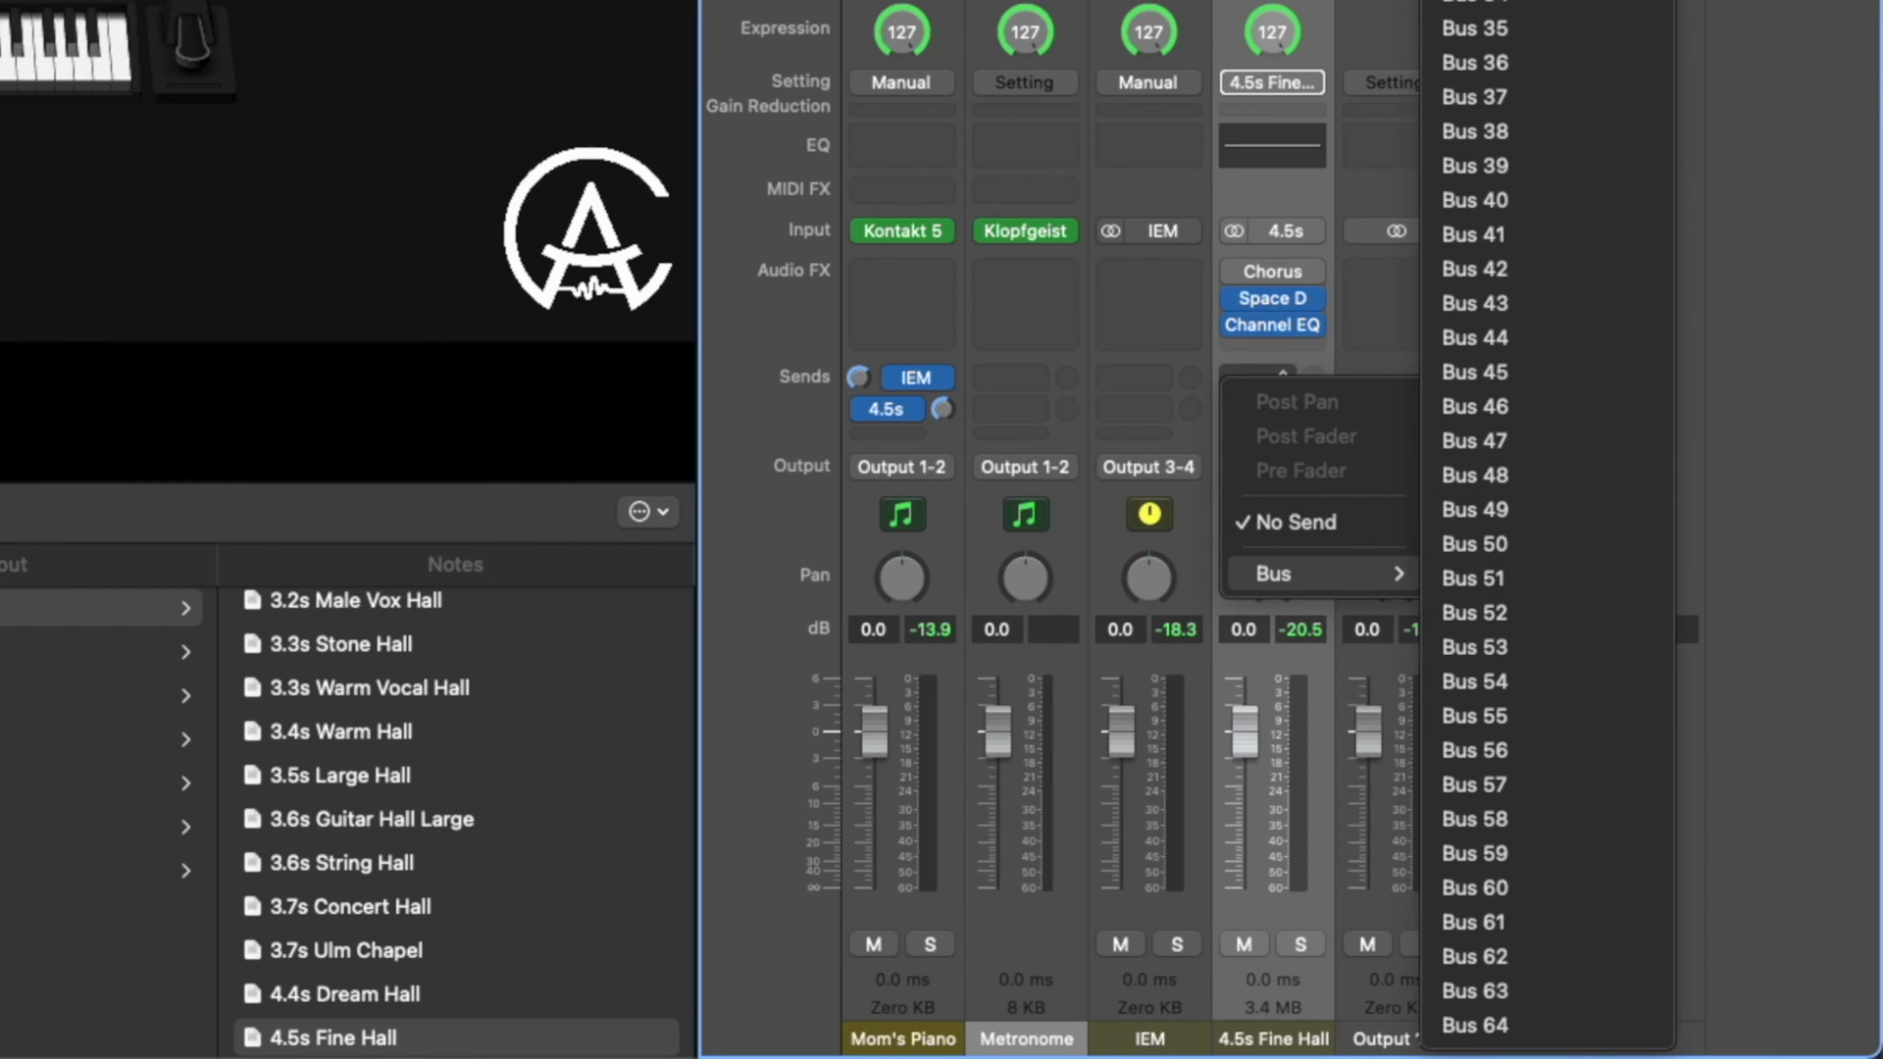
{"action": "left_click", "coordinate": [1474, 9]}
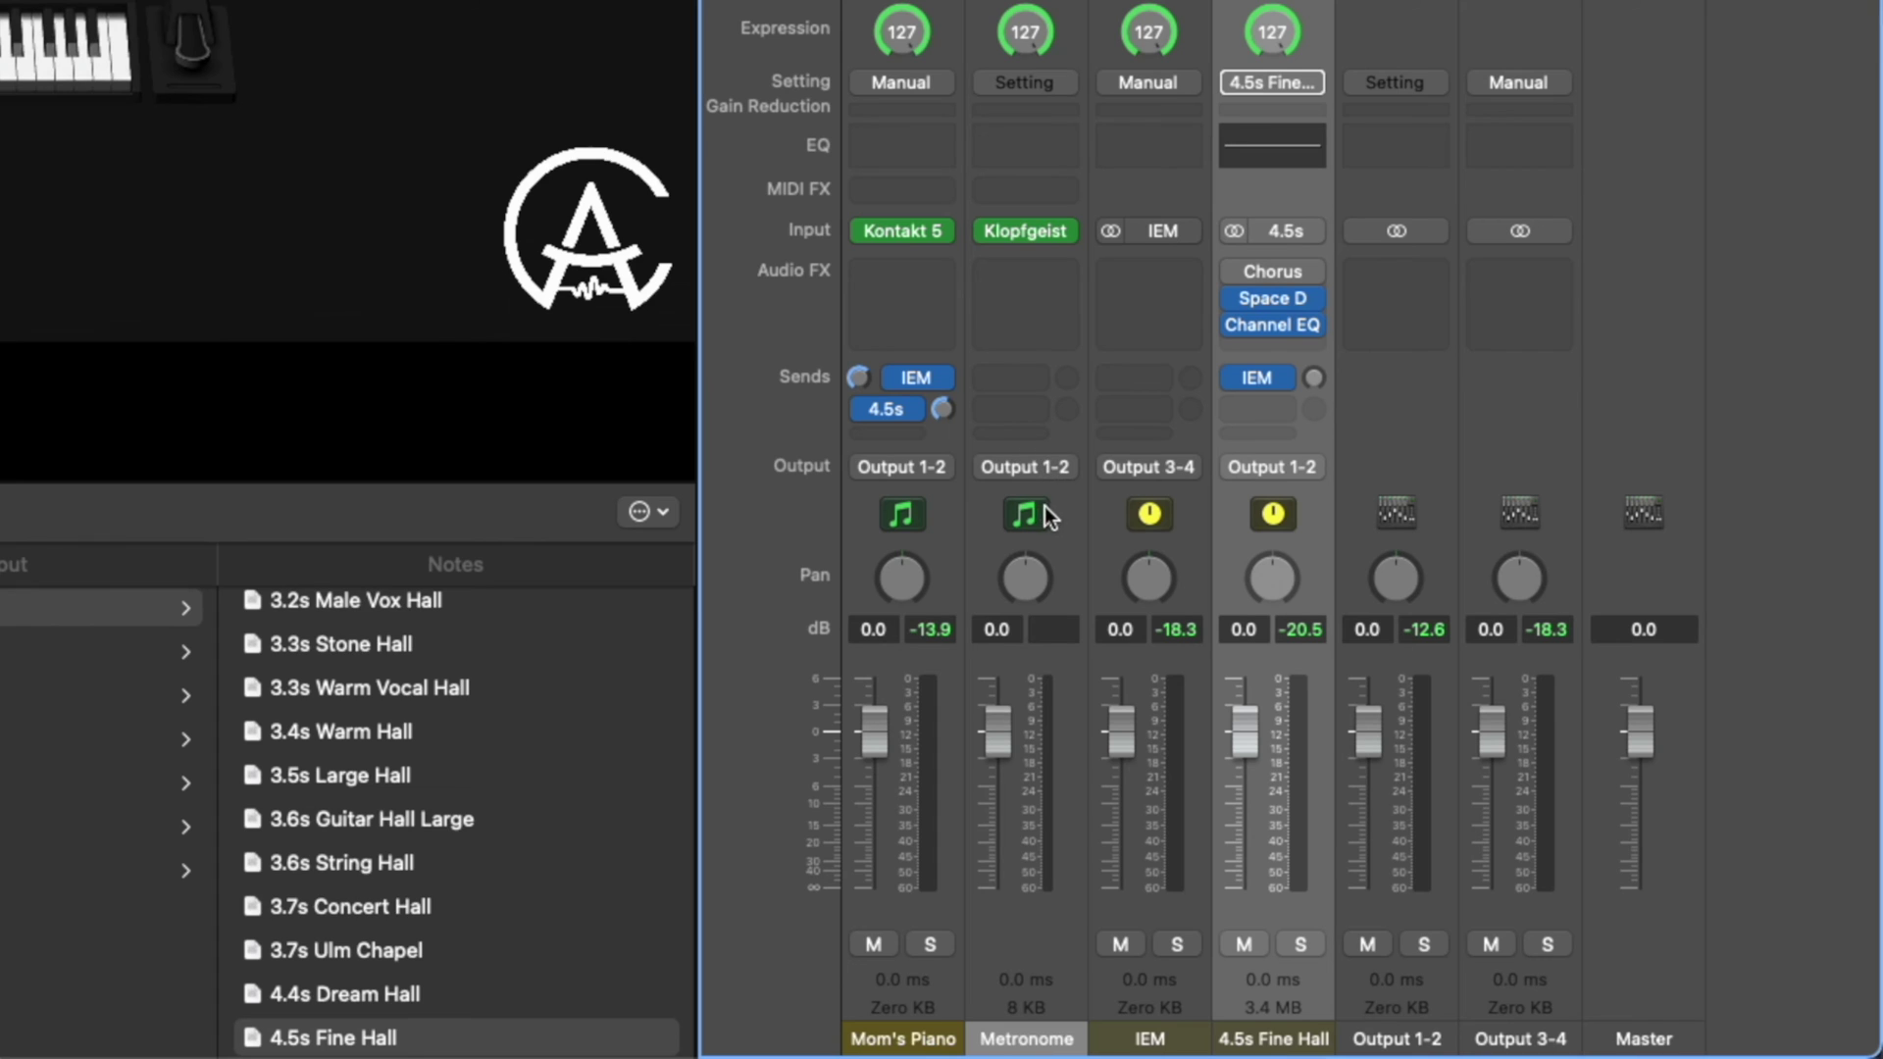
- Change the Metronome strip's output from Output 1-2 to Output 3-4
{"action": "left_click", "coordinate": [1043, 467]}
{"action": "mouse_move", "coordinate": [1128, 569]}
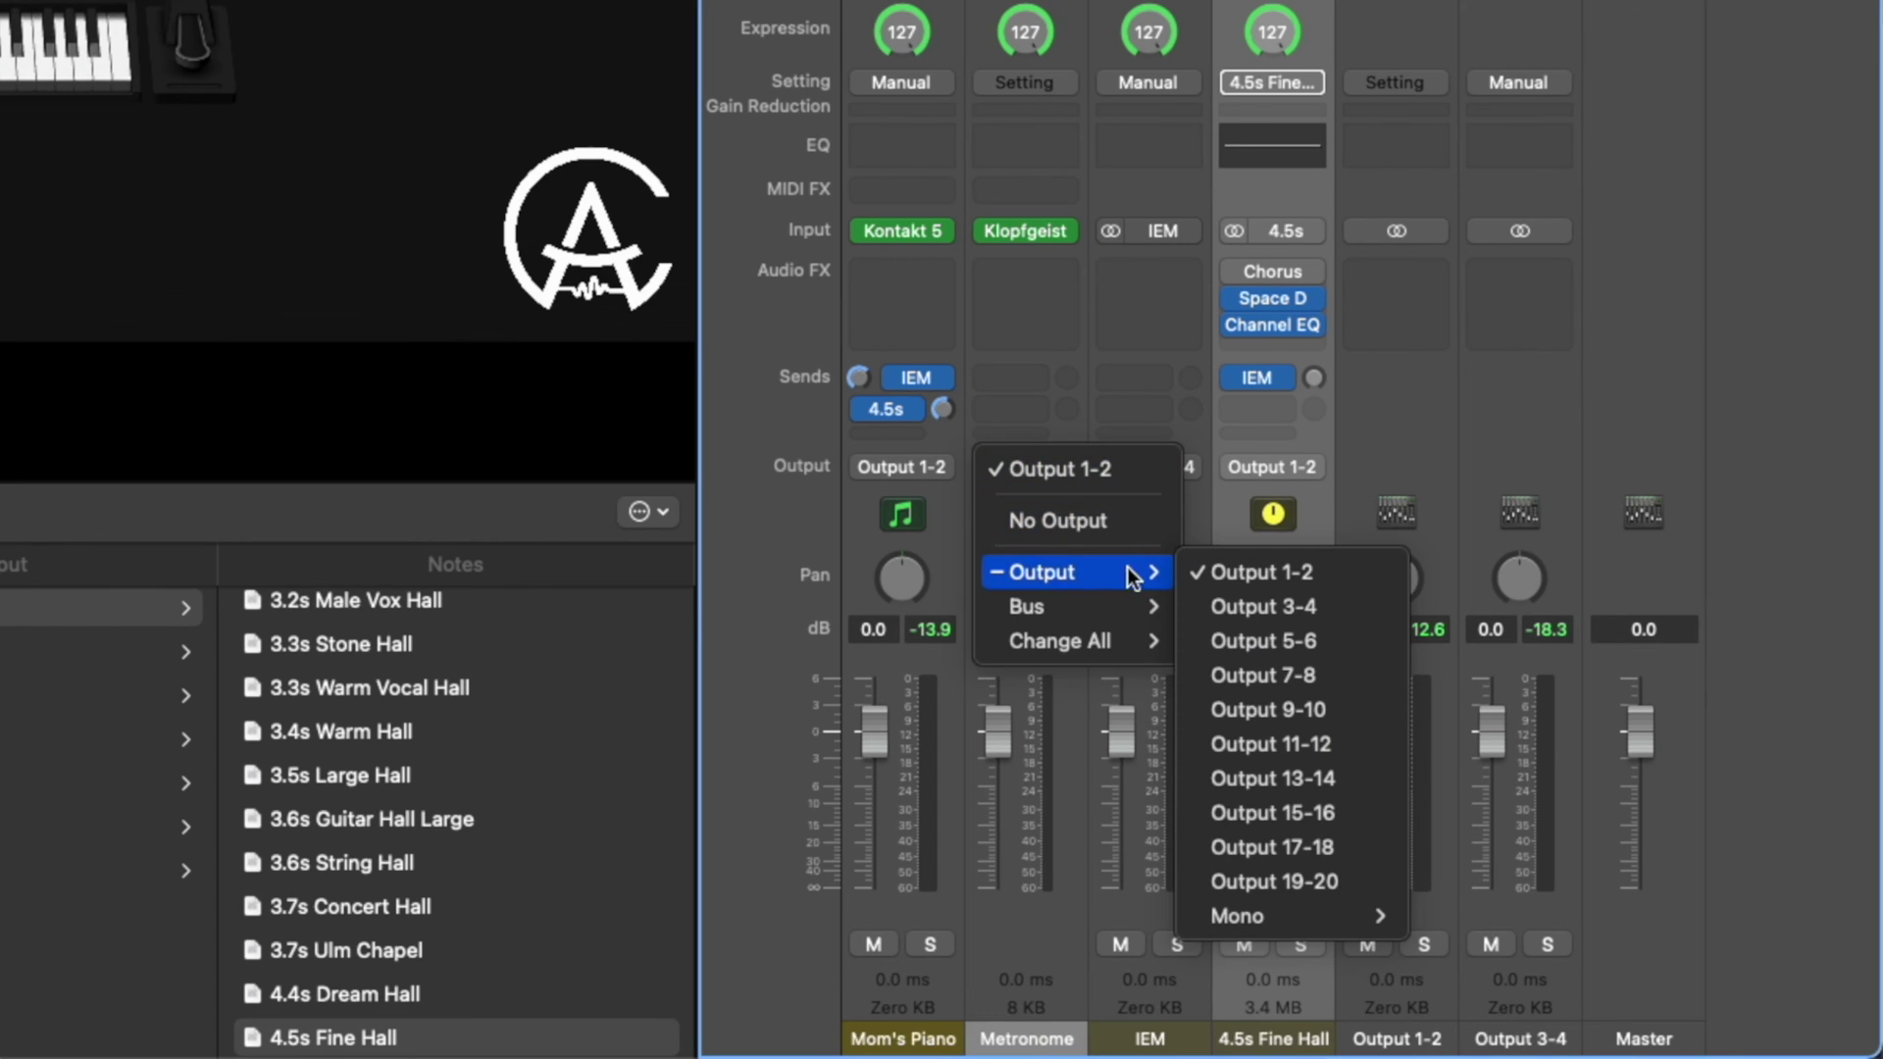
{"action": "left_click", "coordinate": [1231, 598]}
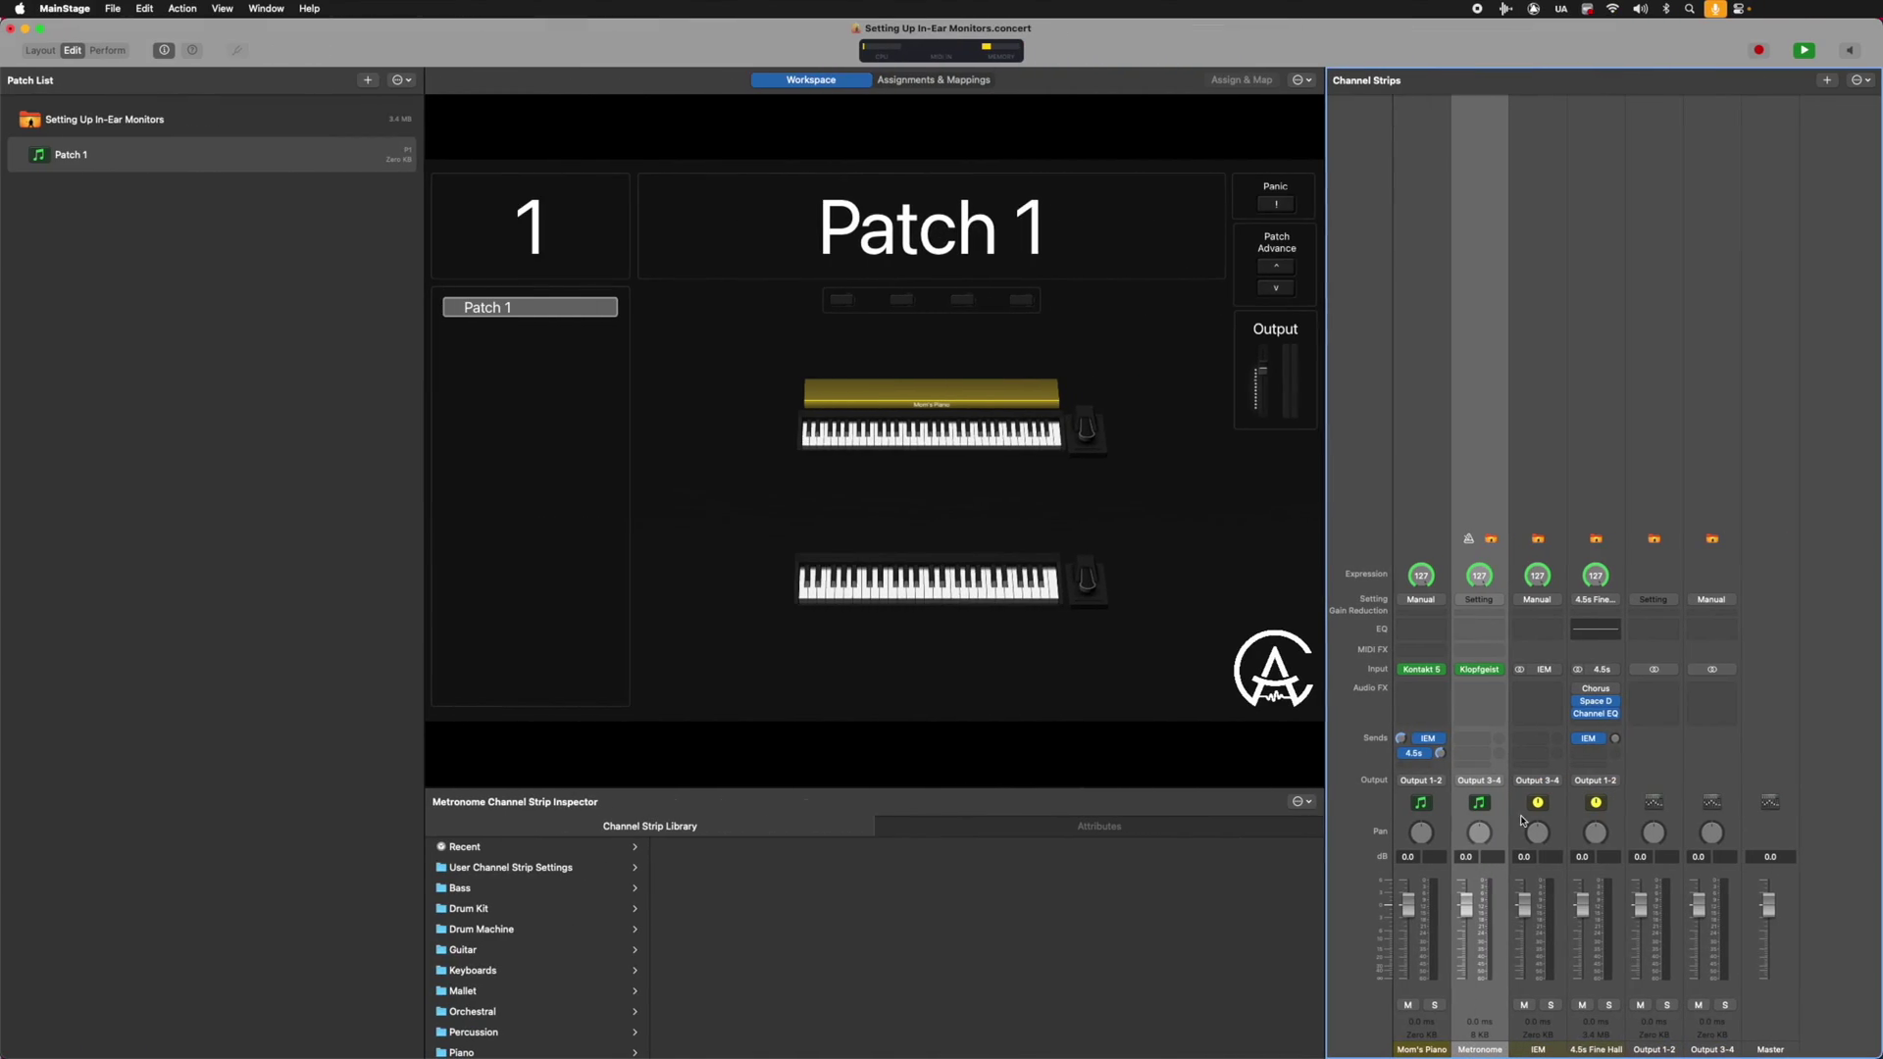
- Split the Output 1-2 strip into mono Output 1 and Output 2 with the Channel Mode button
{"action": "left_click", "coordinate": [1655, 772]}
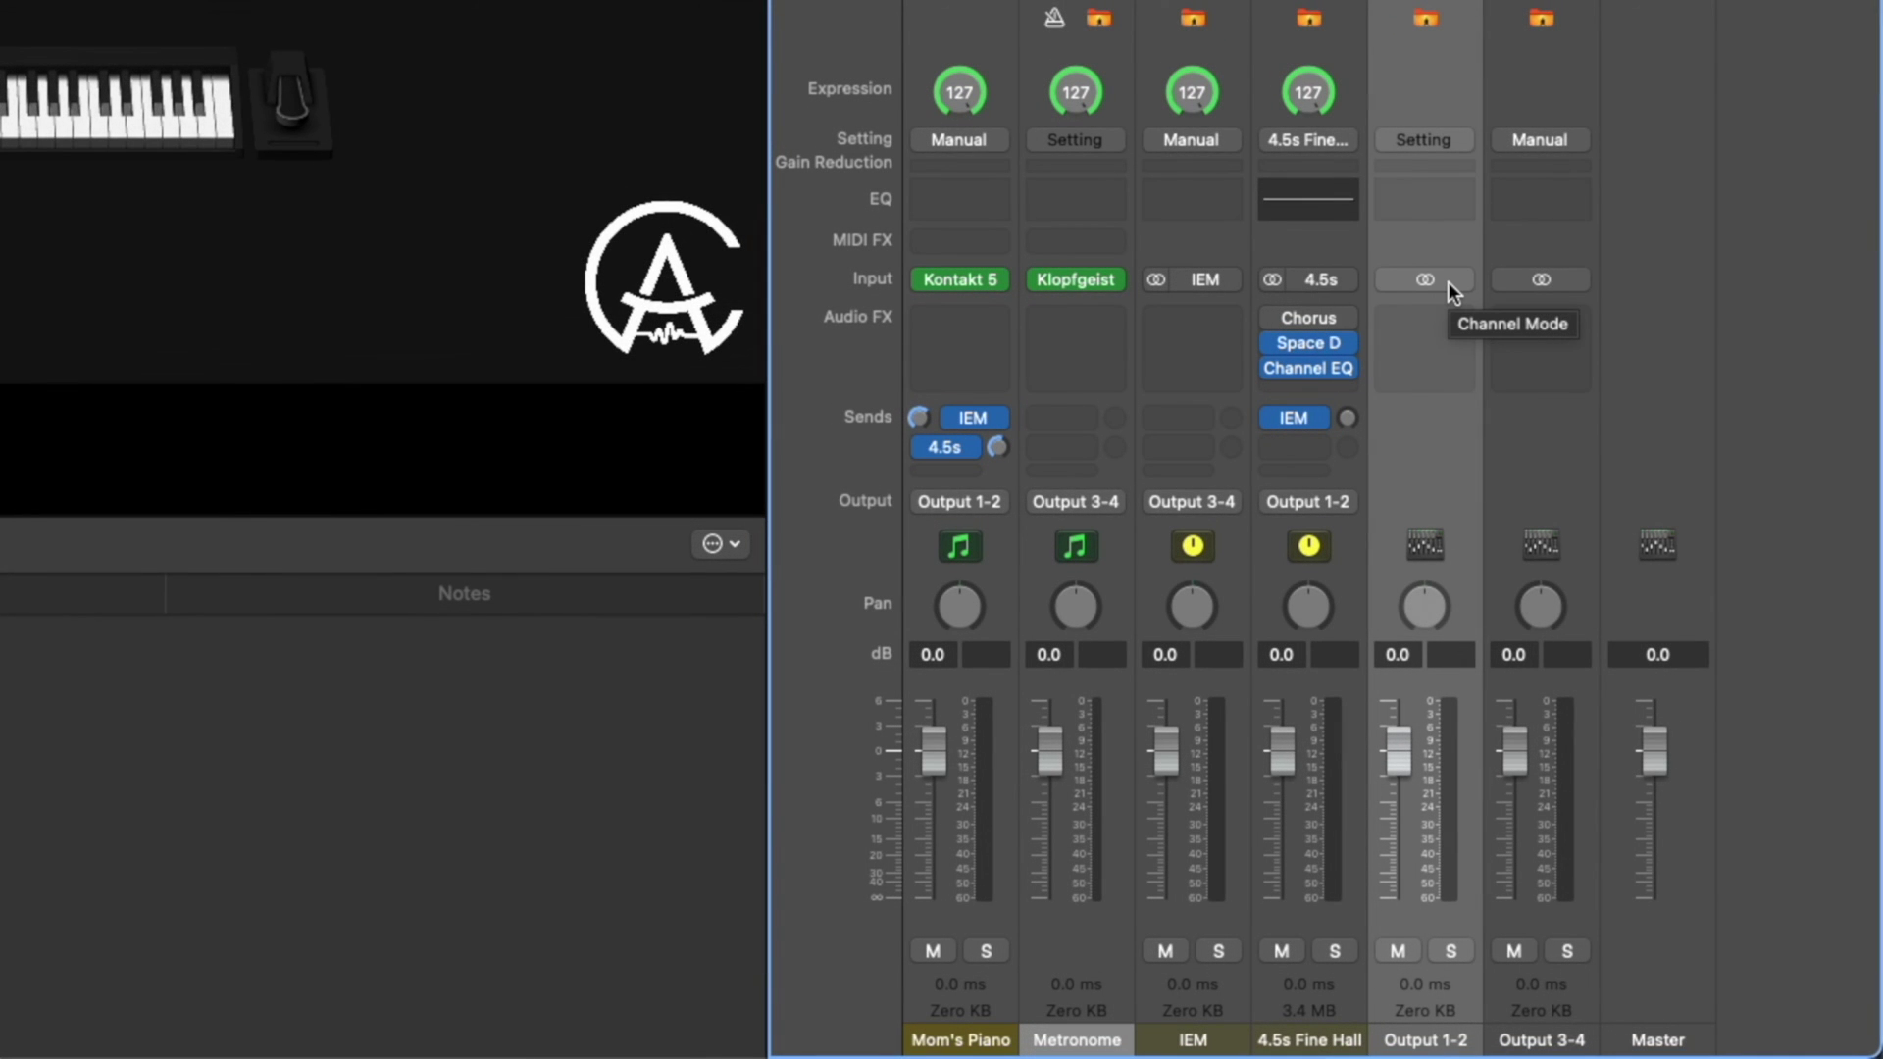
{"action": "left_click", "coordinate": [1449, 282]}
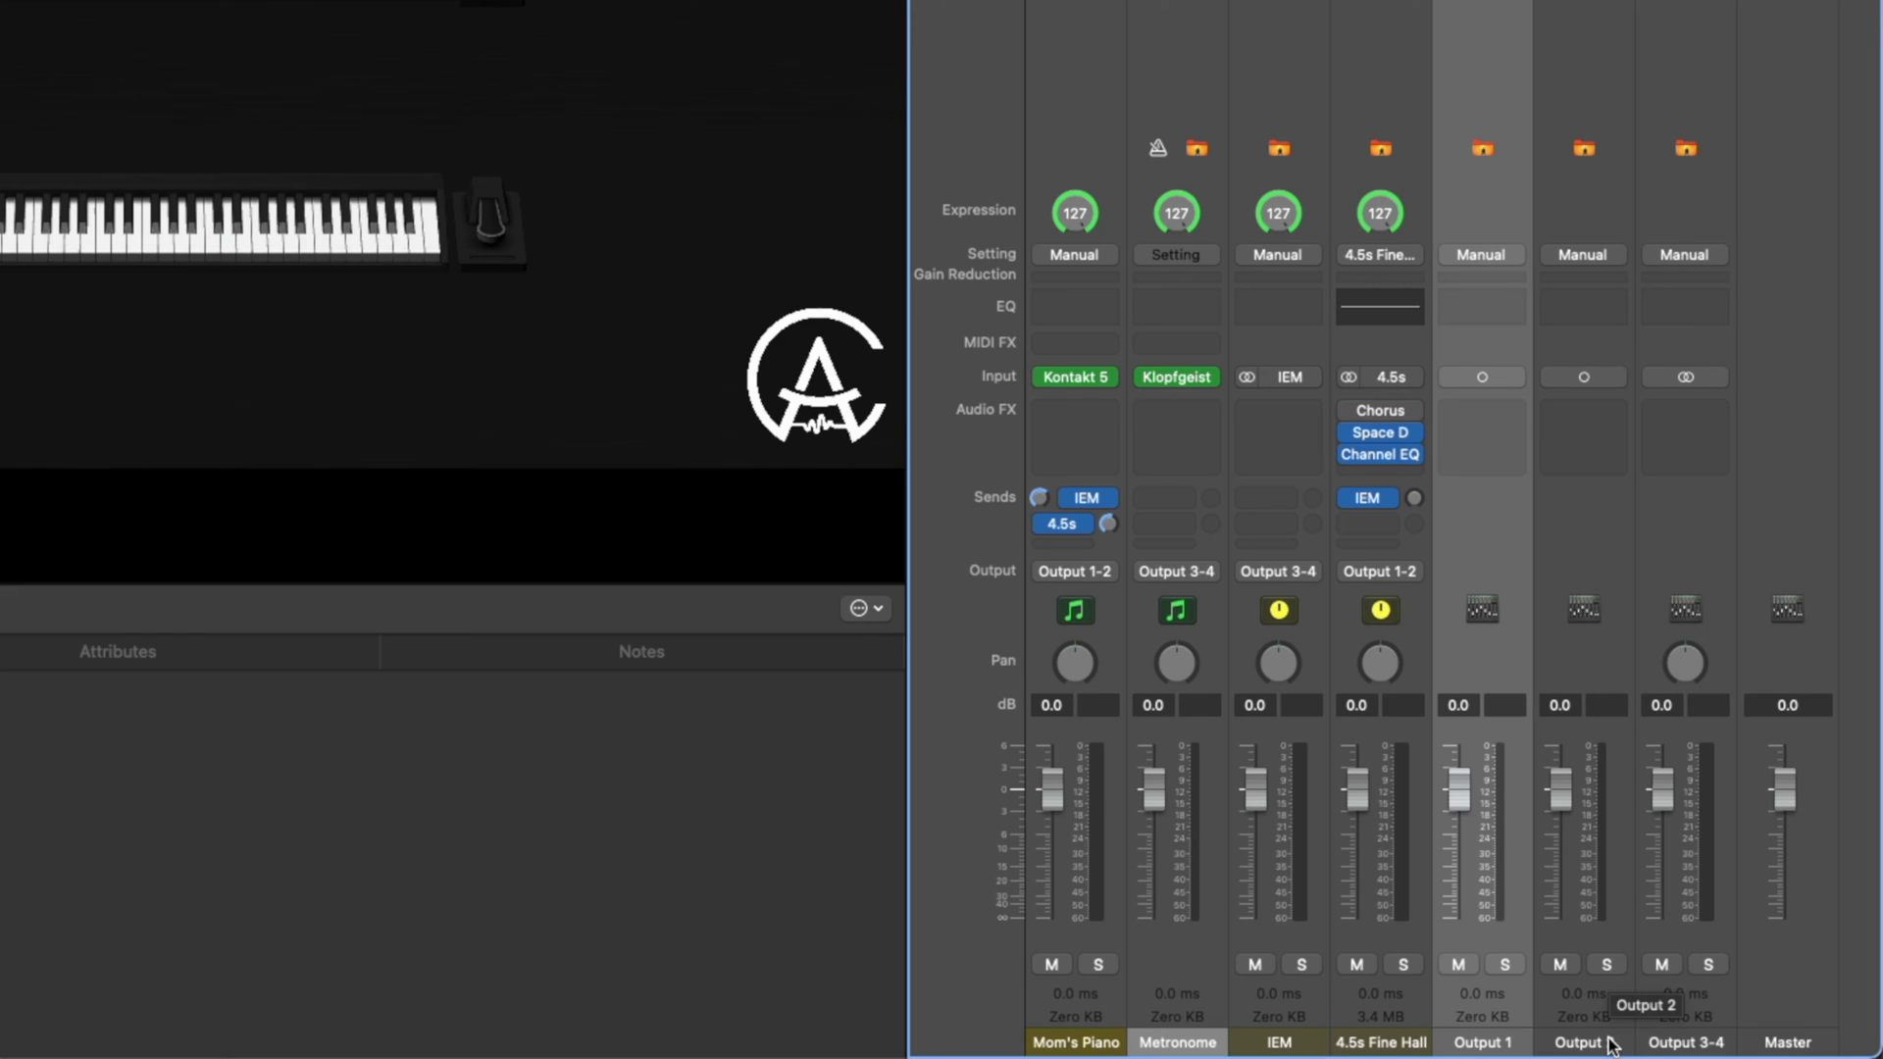
{"action": "left_click", "coordinate": [1280, 1015]}
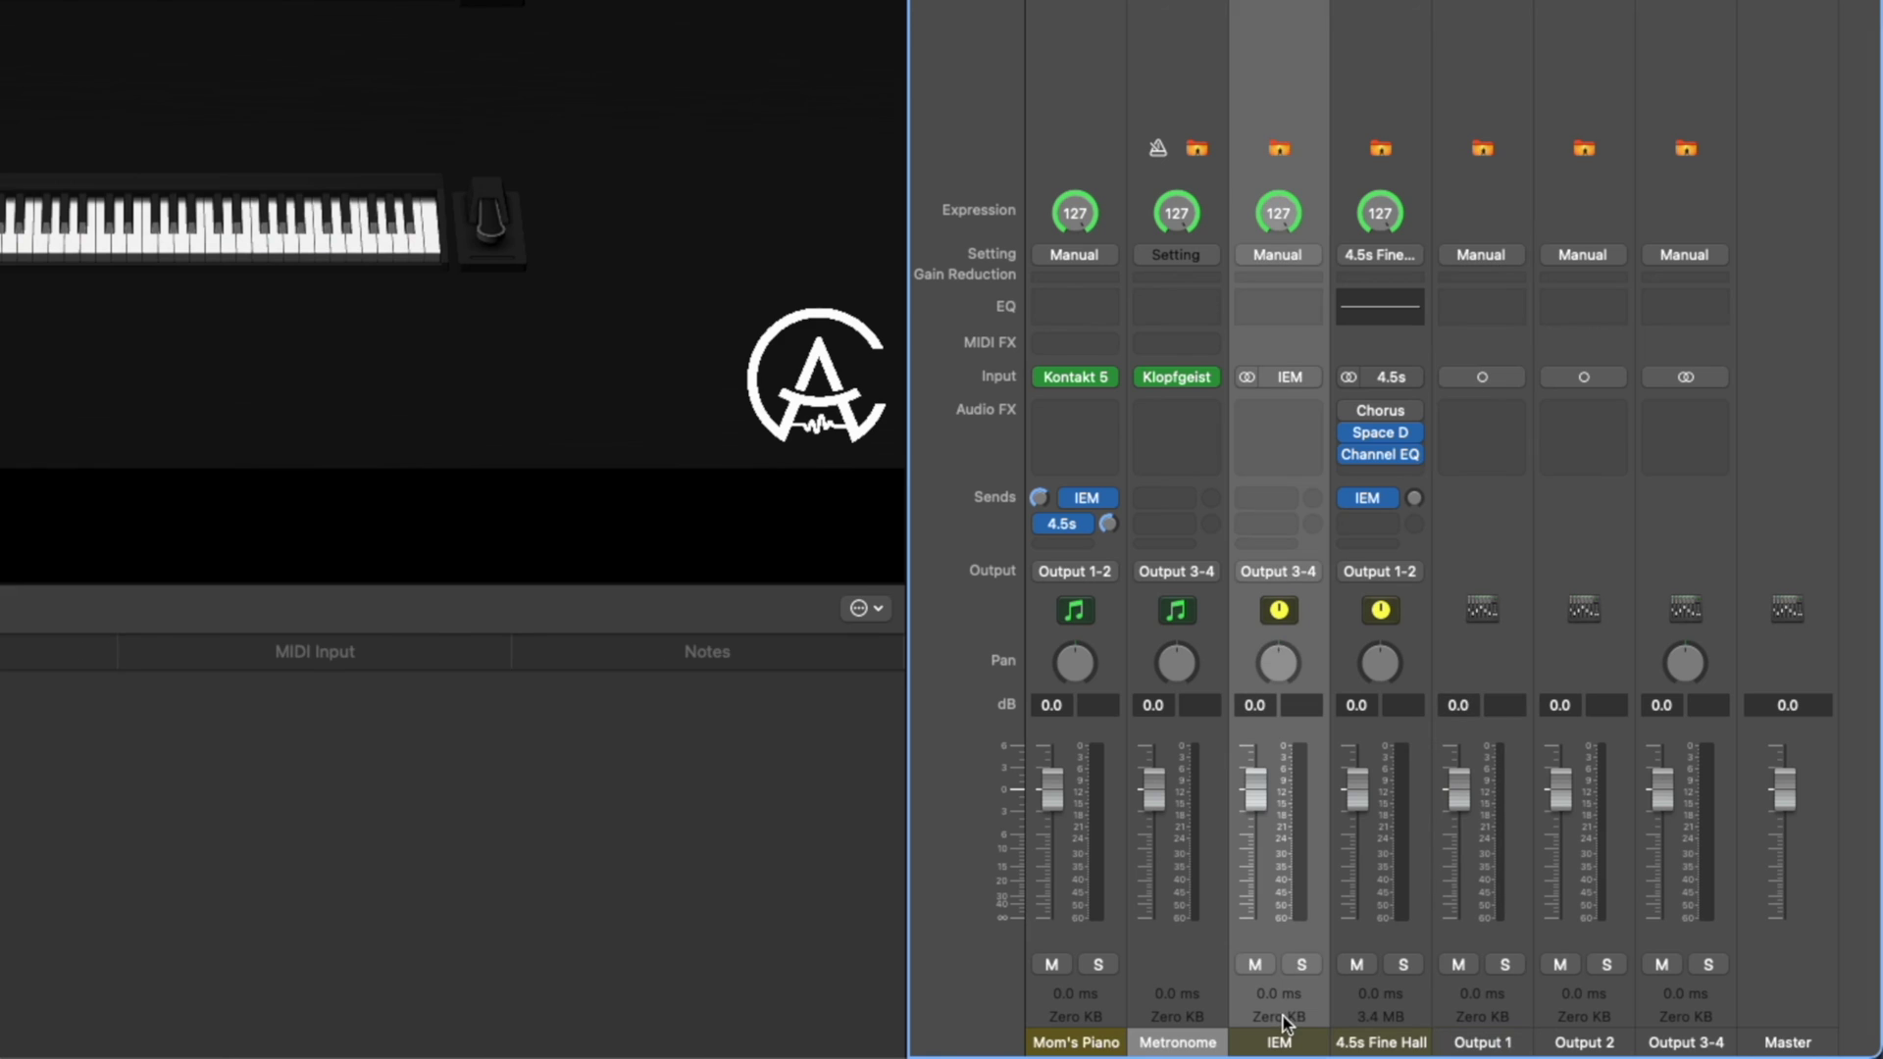
- Make the IEM aux strip mono and route it to mono Output 2 instead of Output 3-4
{"action": "left_click", "coordinate": [1246, 379]}
{"action": "left_click", "coordinate": [1290, 572]}
{"action": "mouse_move", "coordinate": [1317, 658]}
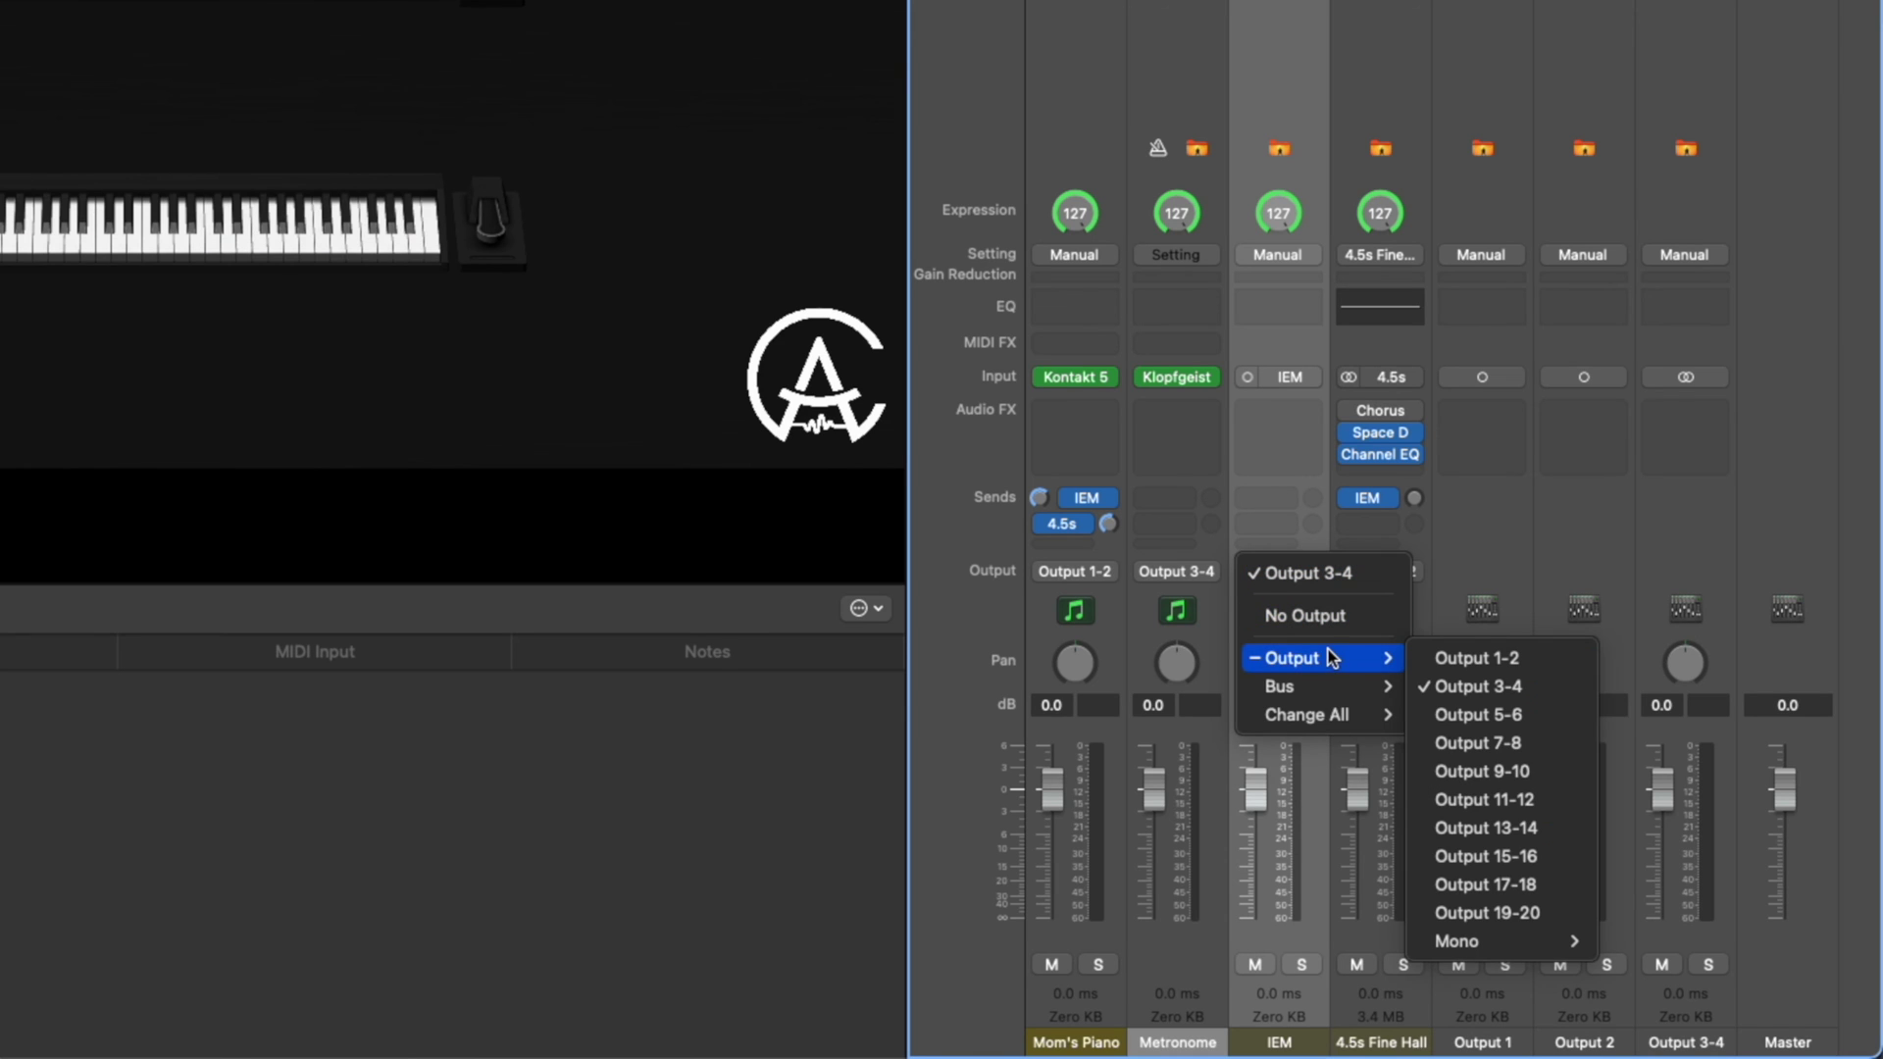
{"action": "mouse_move", "coordinate": [1468, 941]}
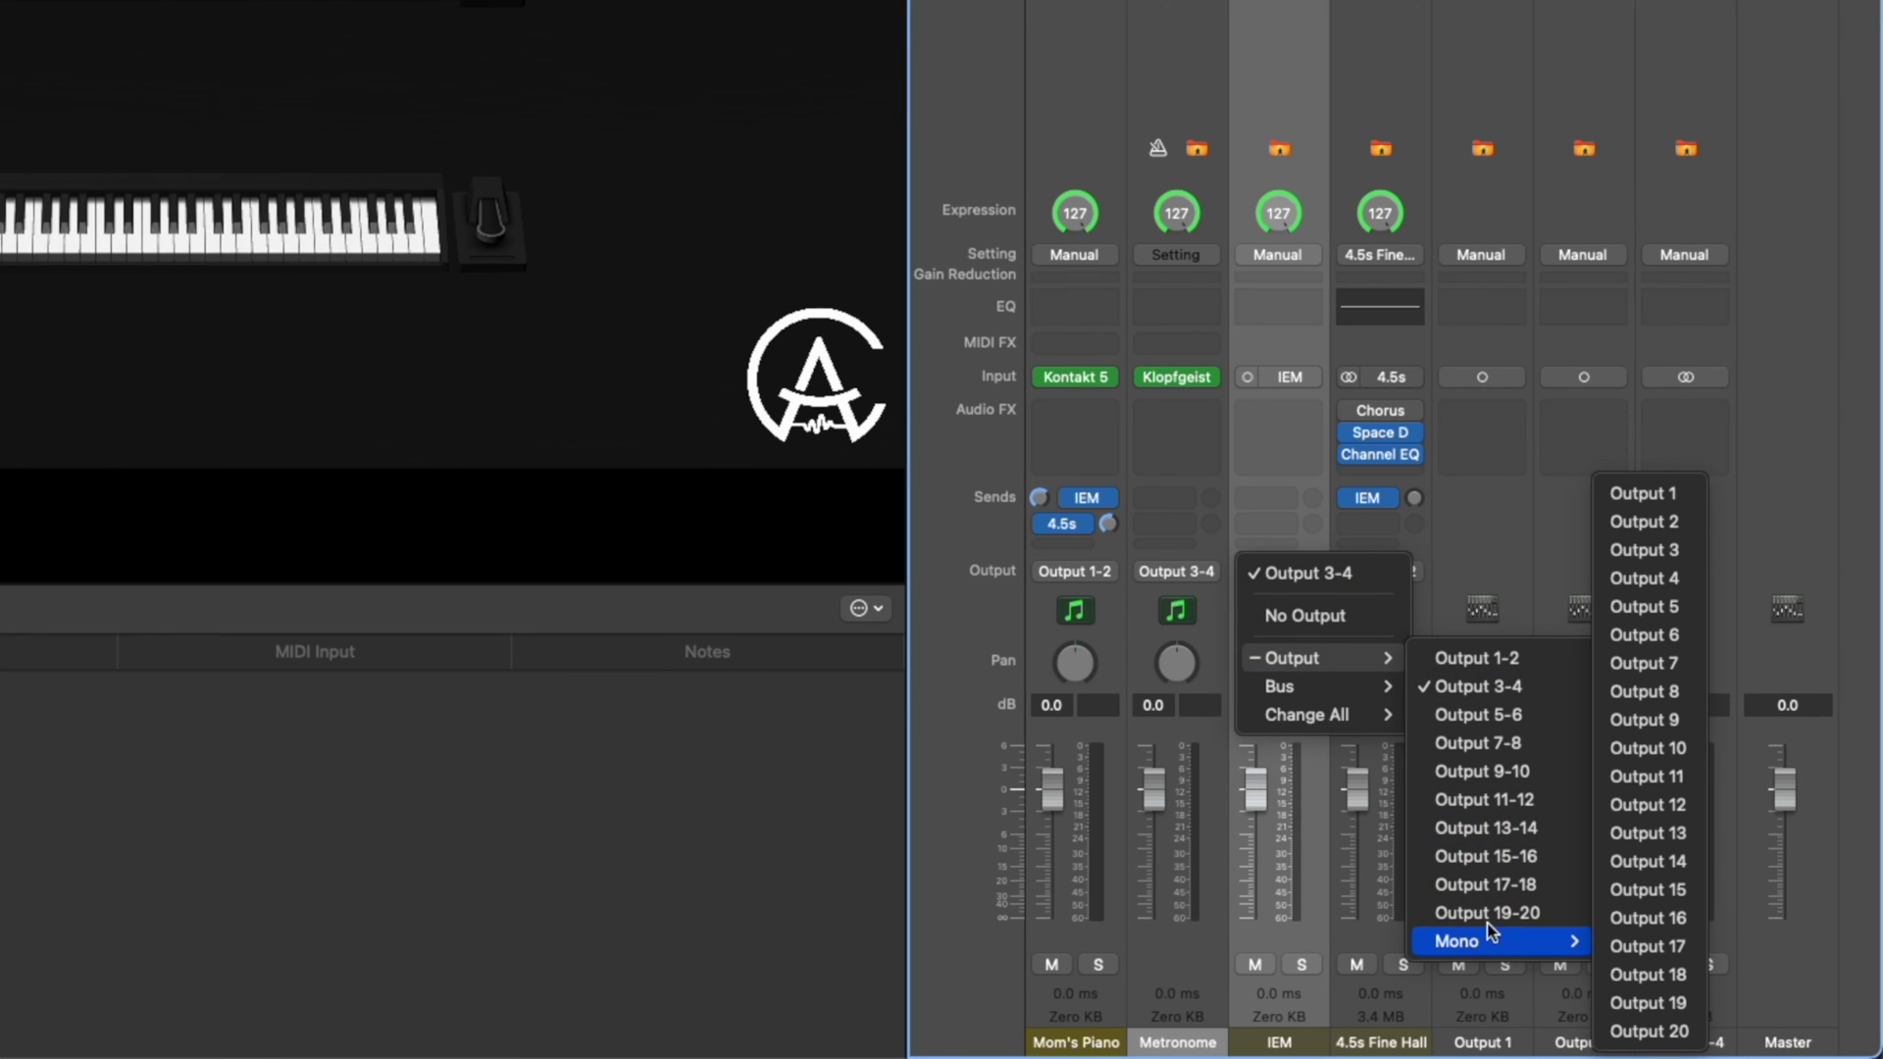
{"action": "left_click", "coordinate": [1637, 519]}
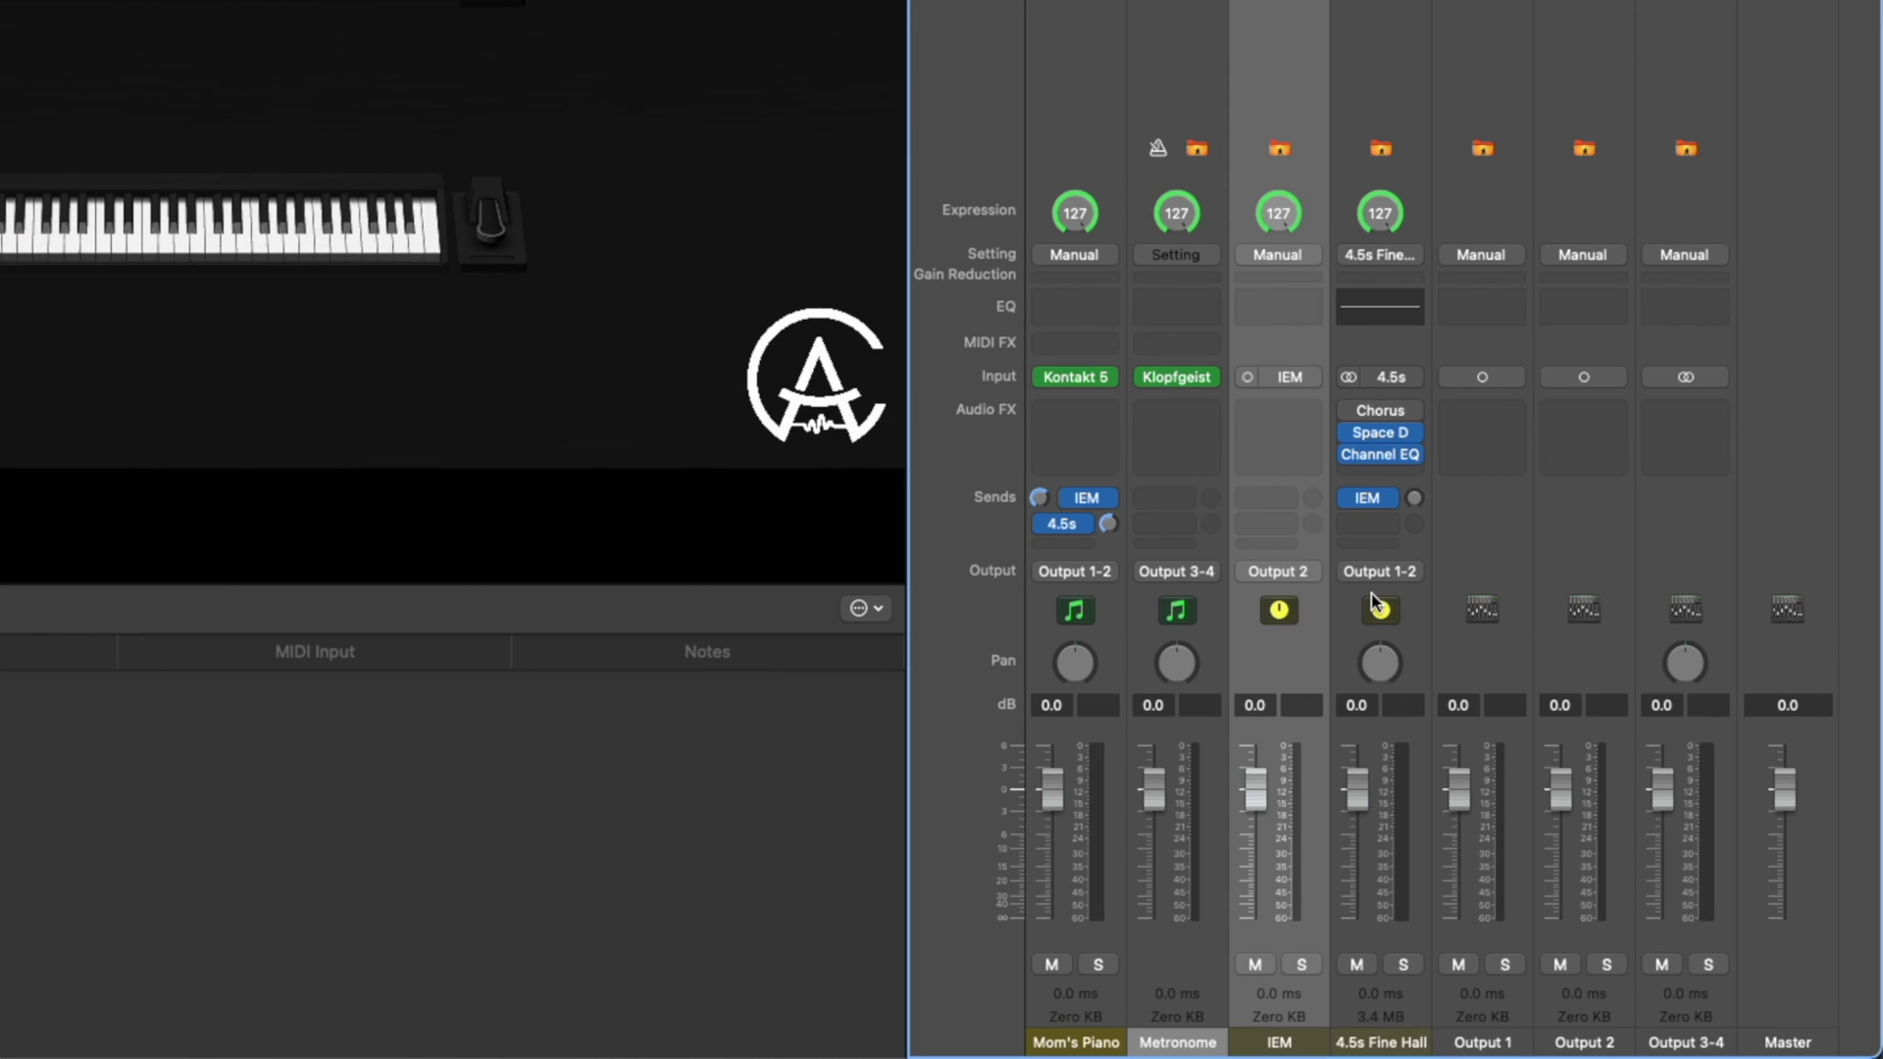
- Switch Mom's Piano's Kontakt 5 instrument to its mono version
{"action": "mouse_move", "coordinate": [1106, 378]}
{"action": "left_click", "coordinate": [1108, 381]}
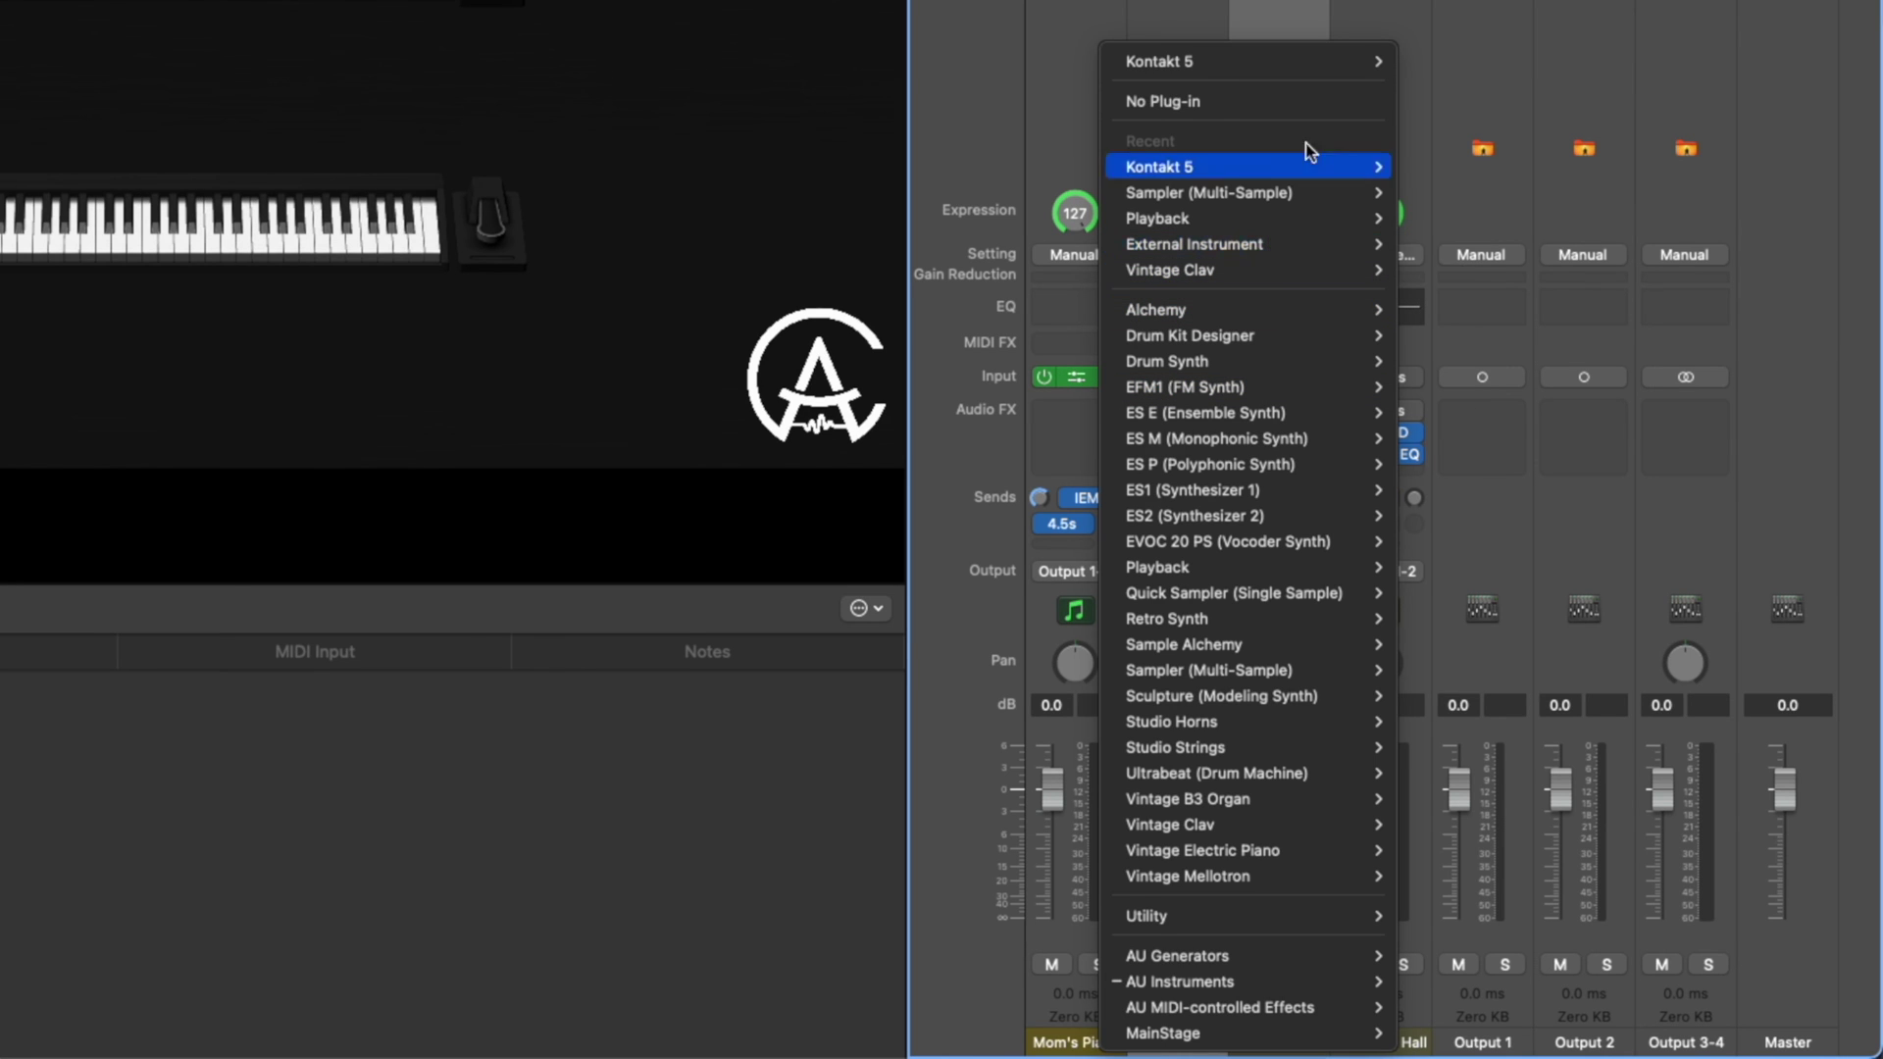
{"action": "mouse_move", "coordinate": [1334, 61]}
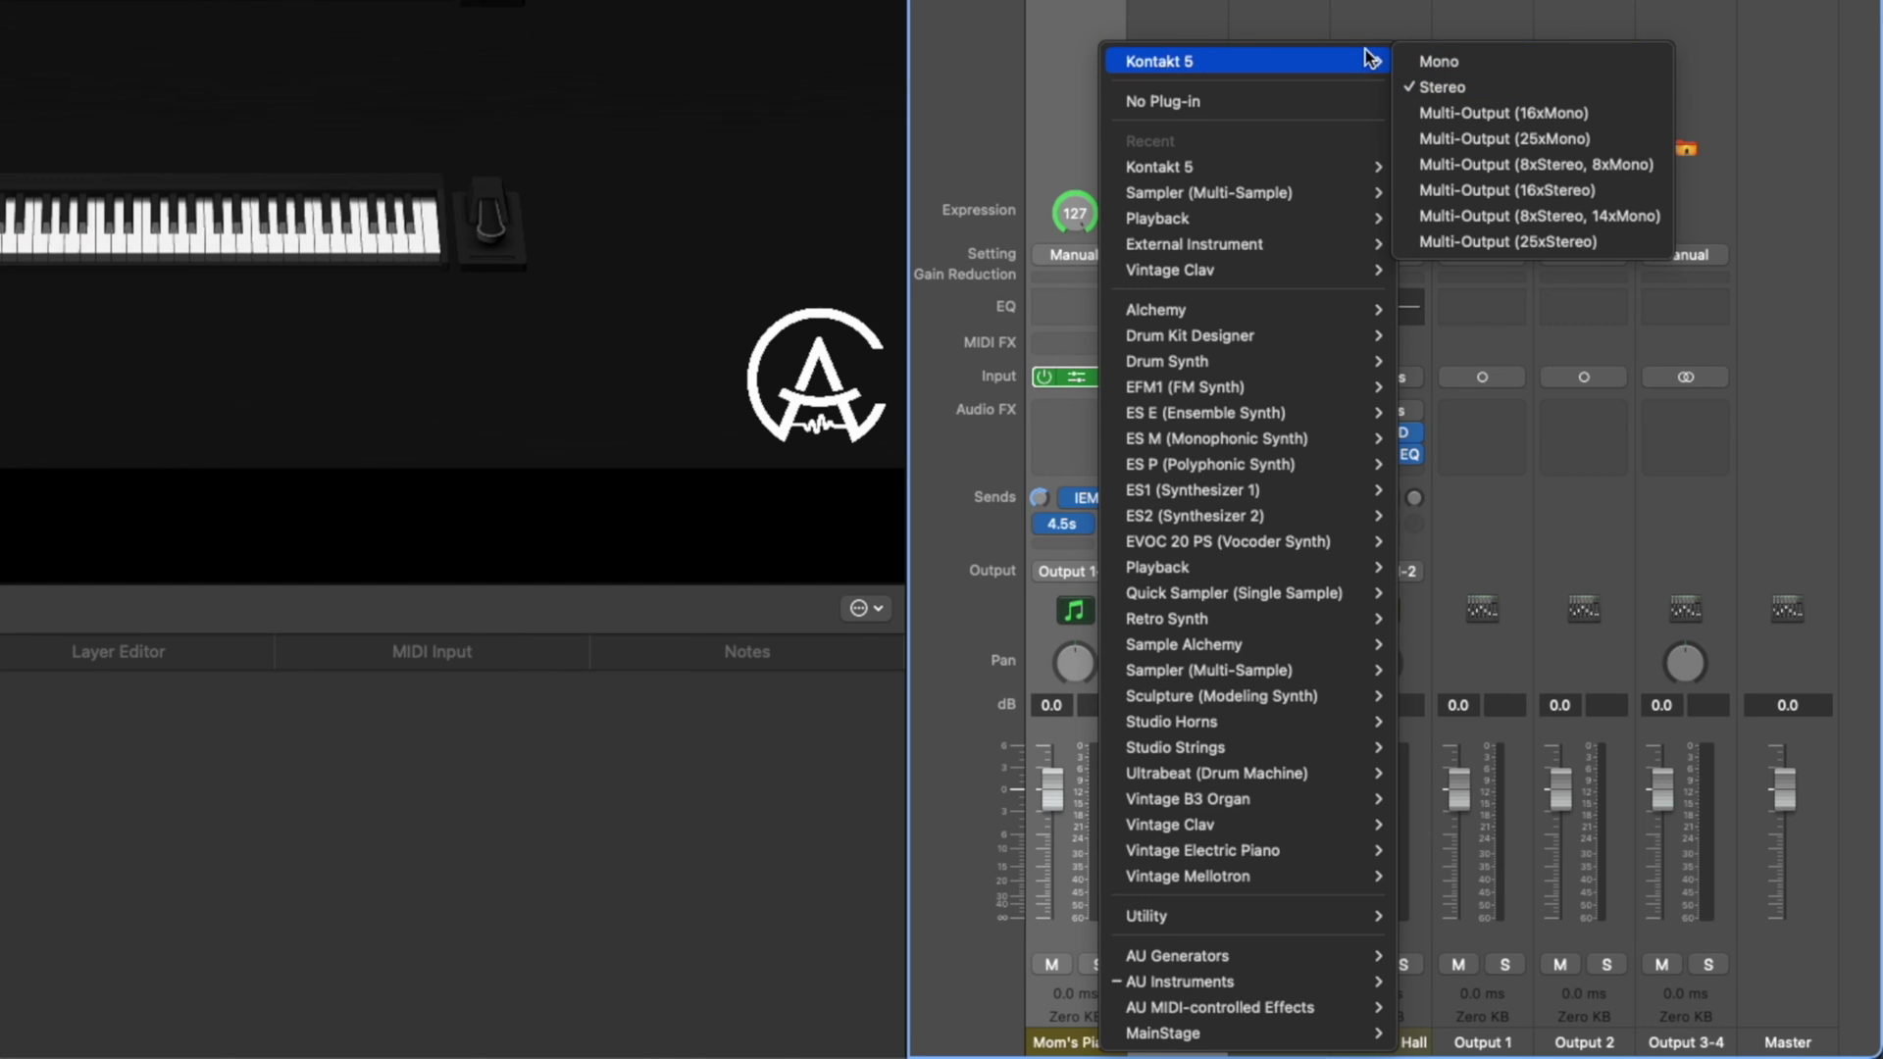
{"action": "left_click", "coordinate": [1449, 62]}
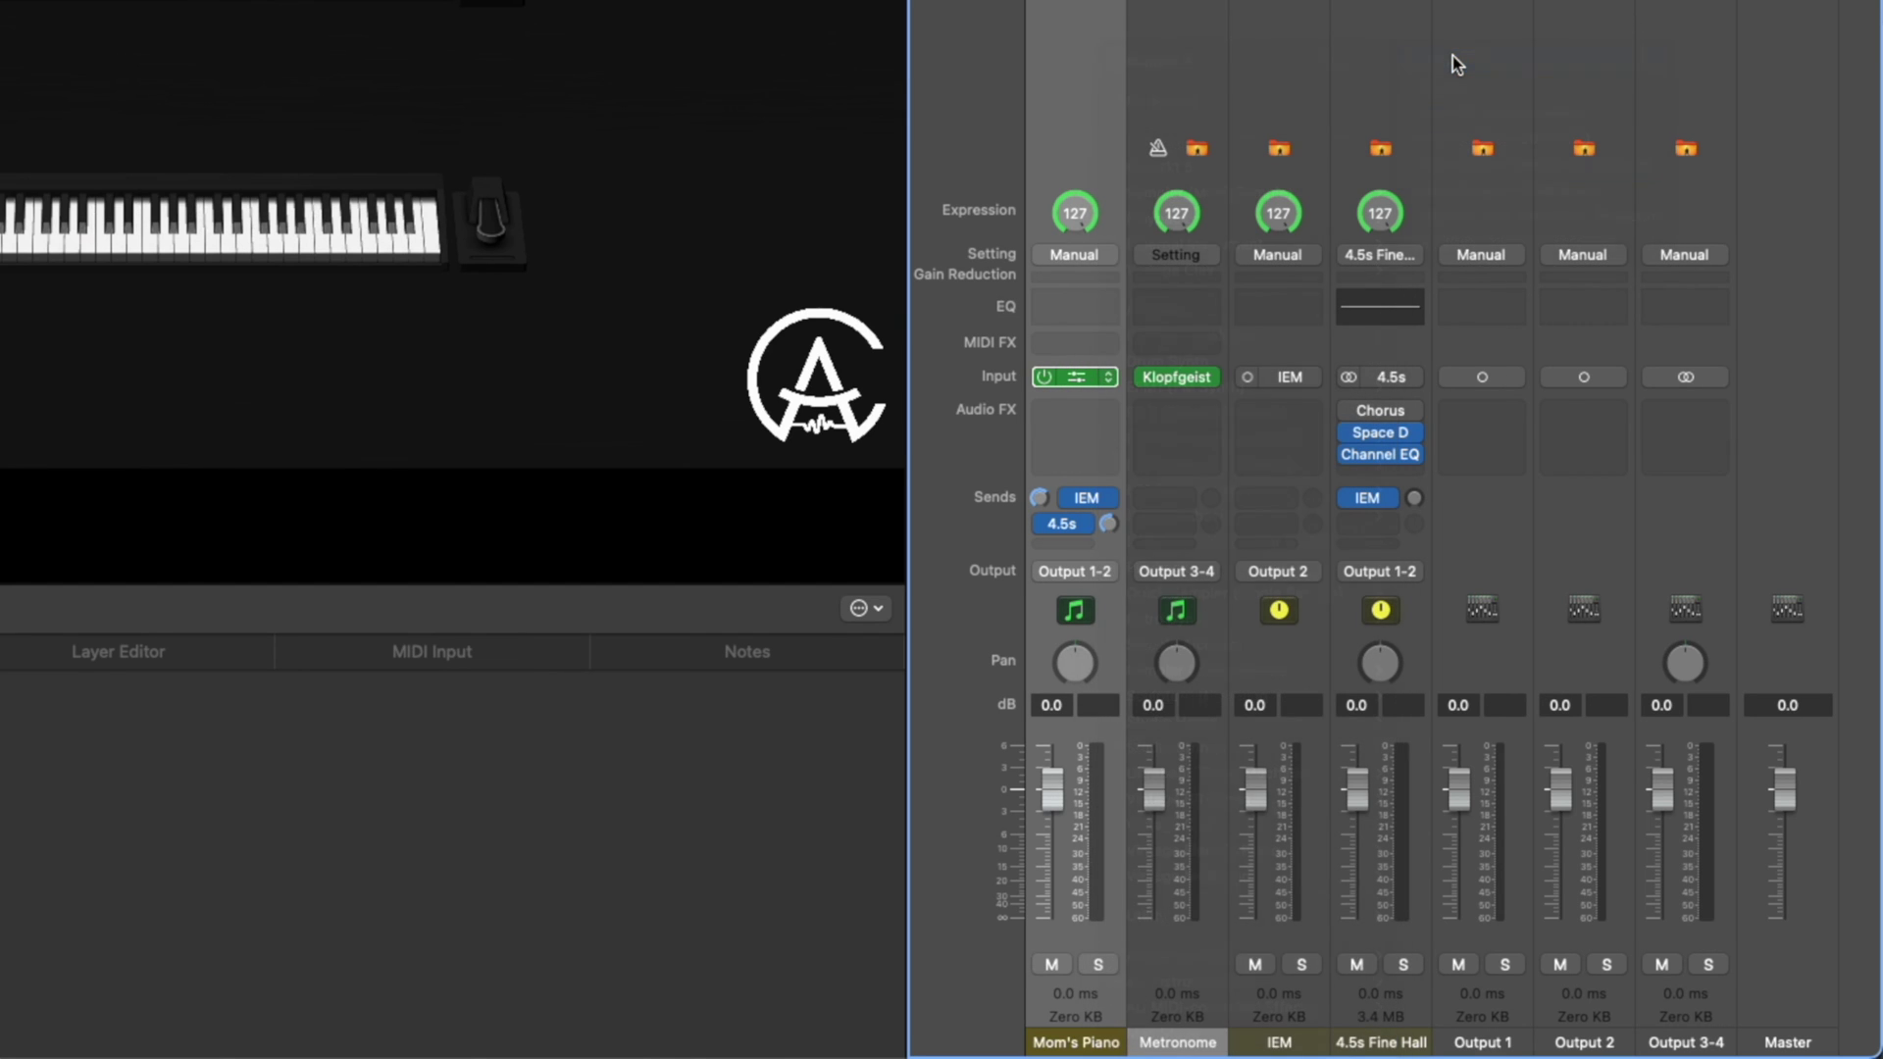
{"action": "key", "text": "super+w"}
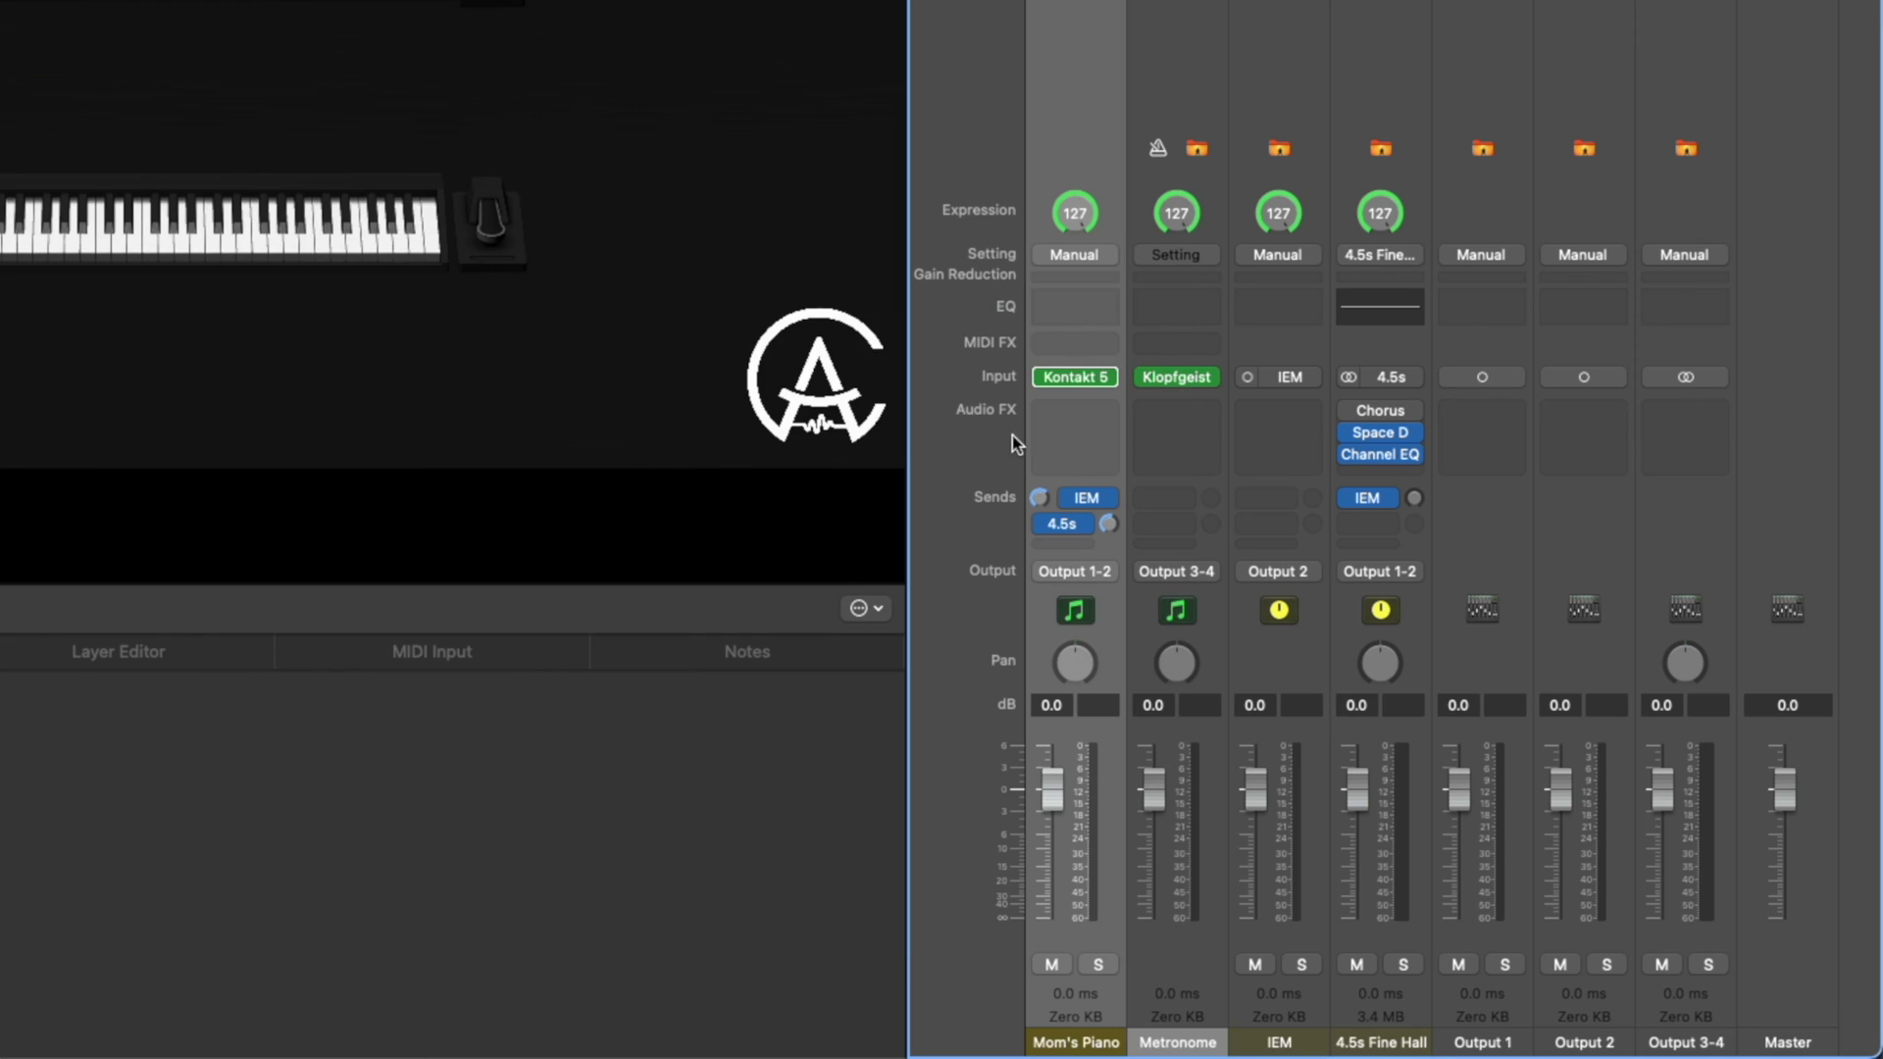
- Route Mom's Piano to mono Output 1 instead of Output 1-2
{"action": "left_click", "coordinate": [1081, 569]}
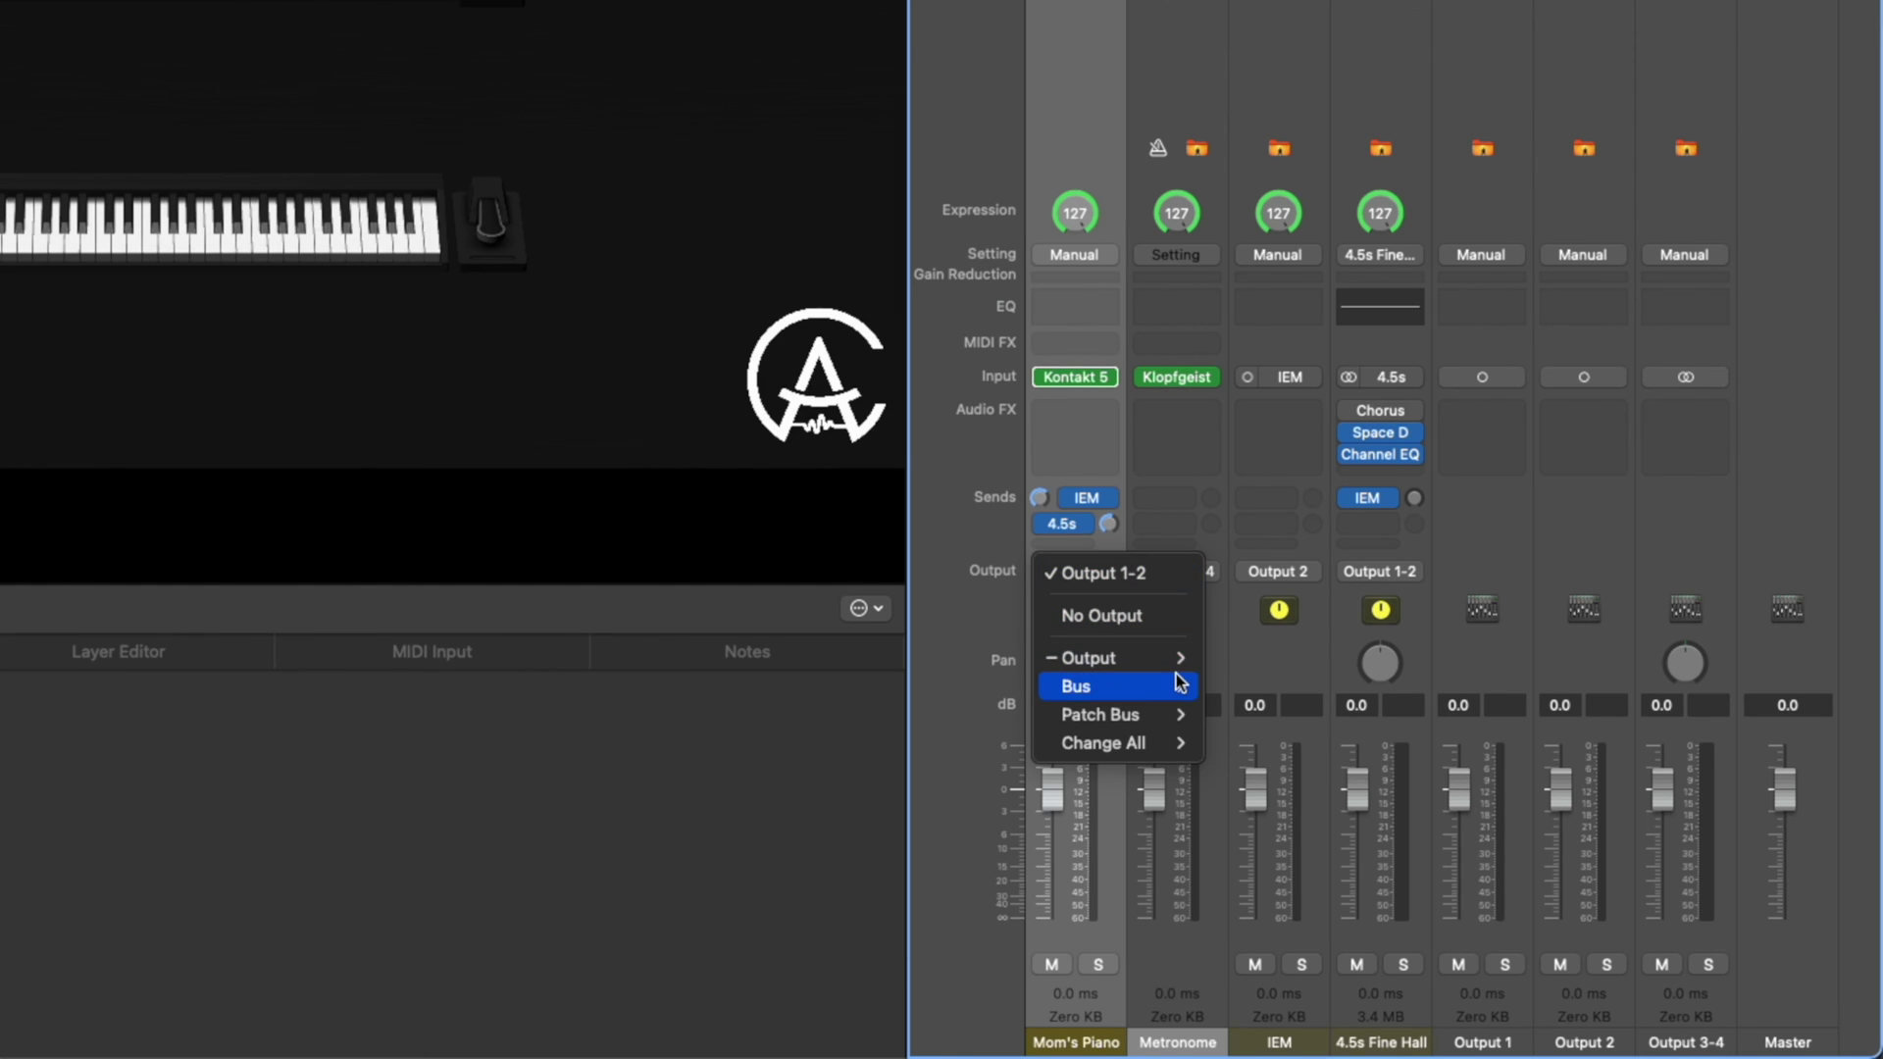
{"action": "mouse_move", "coordinate": [1167, 662]}
{"action": "mouse_move", "coordinate": [1275, 943]}
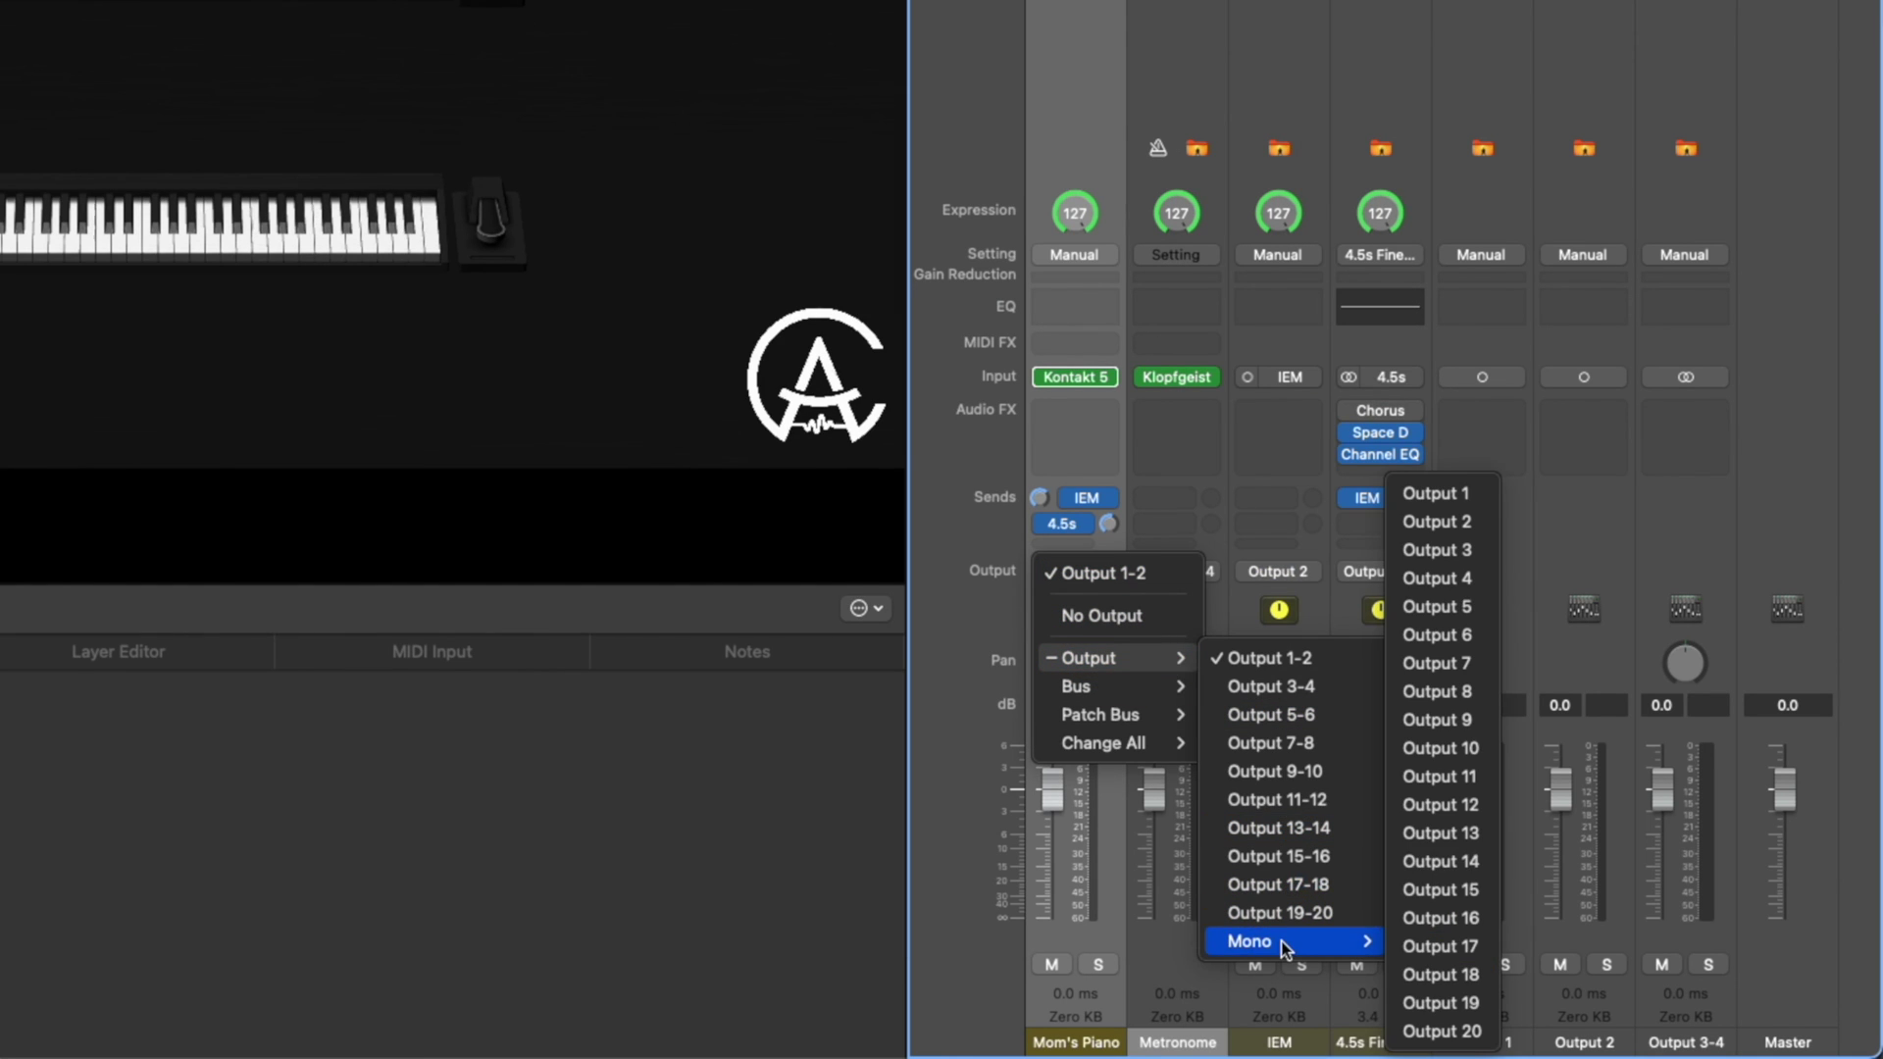
{"action": "left_click", "coordinate": [1451, 493]}
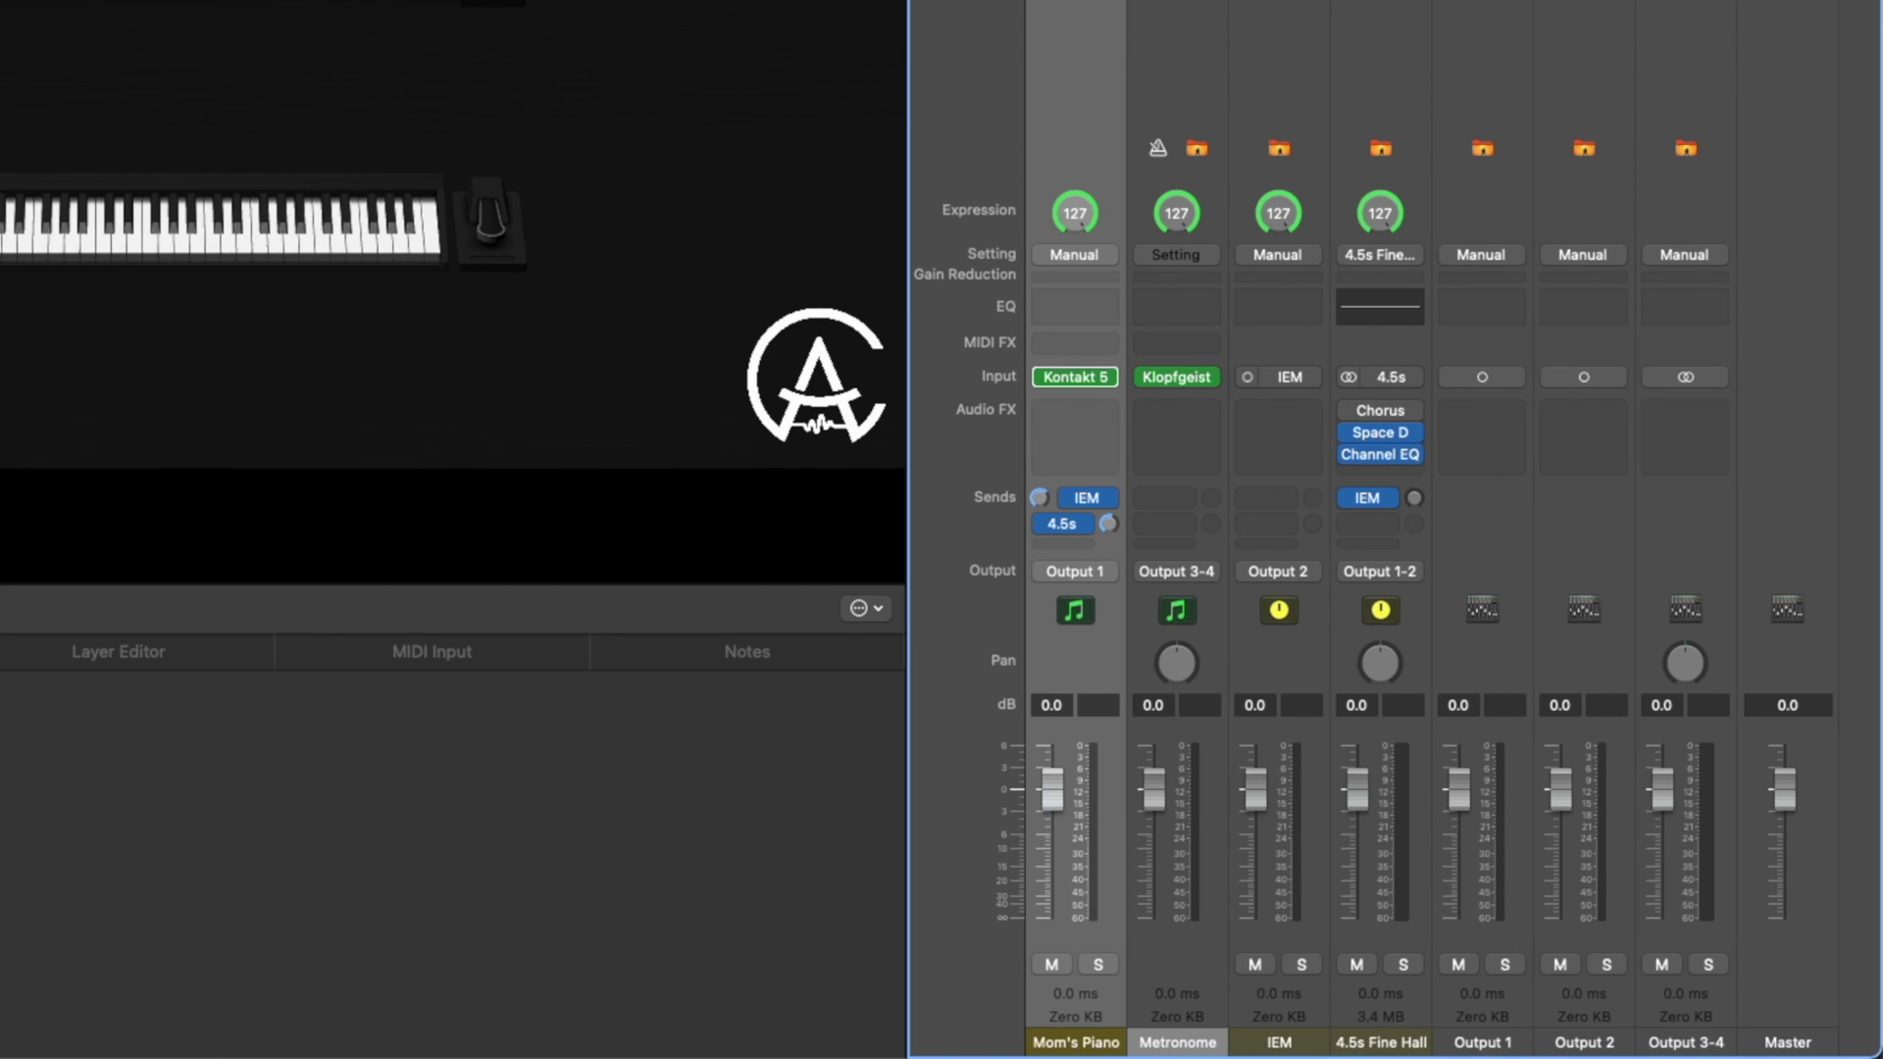